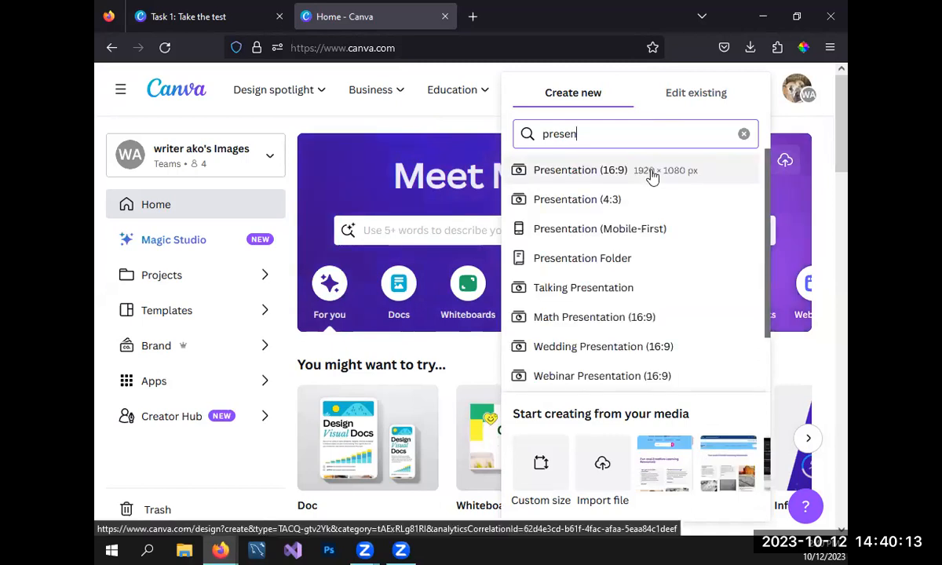
- Create a Presentation (16:9) design and apply the cover page of the Yellow And White Modern Training And Development Presentation template
click(591, 183)
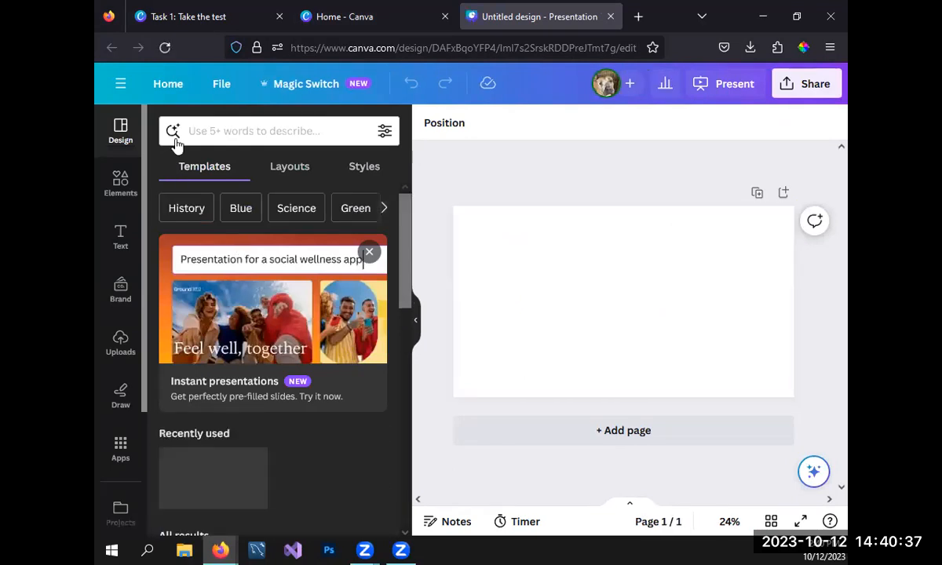
scroll(263, 346, down, 3)
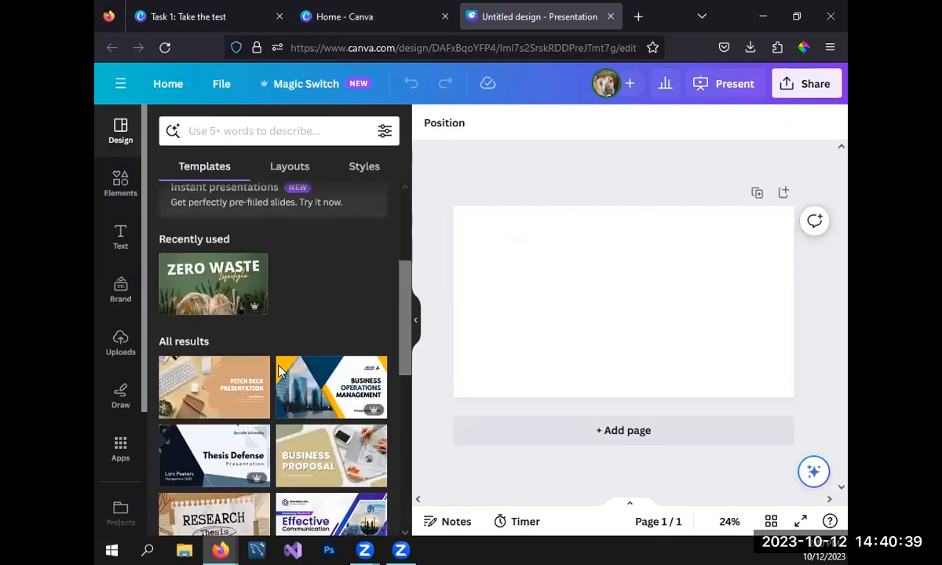
scroll(281, 367, down, 1)
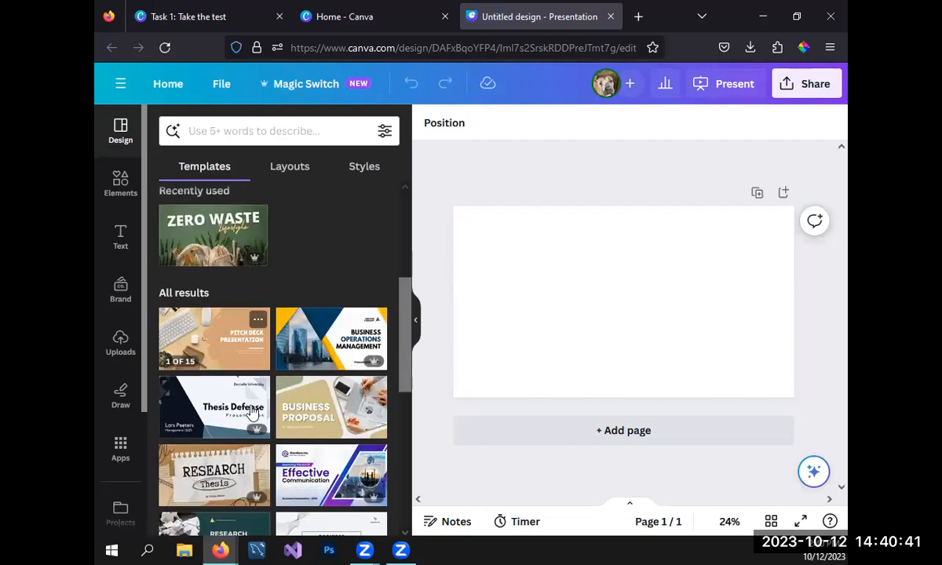
scroll(266, 419, down, 1)
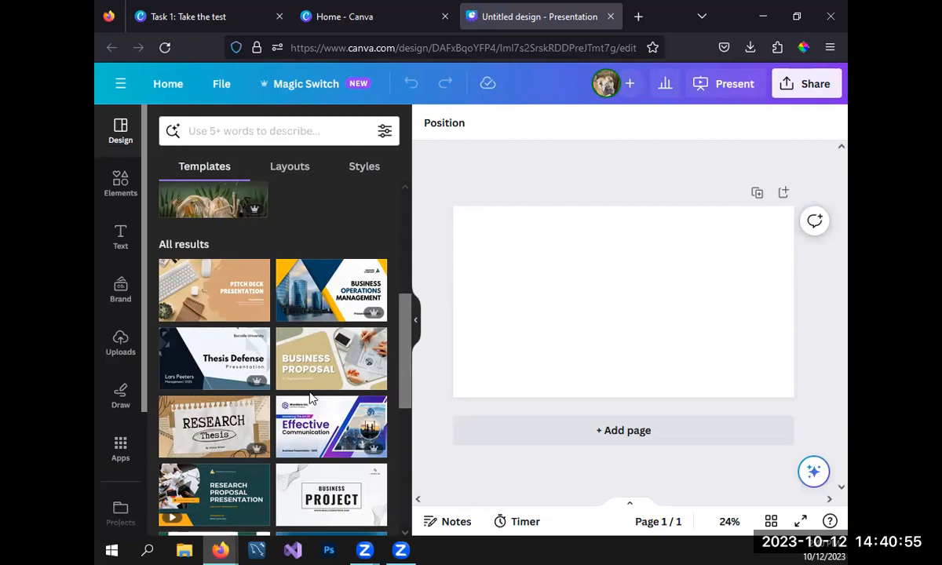
mouse_move(307, 385)
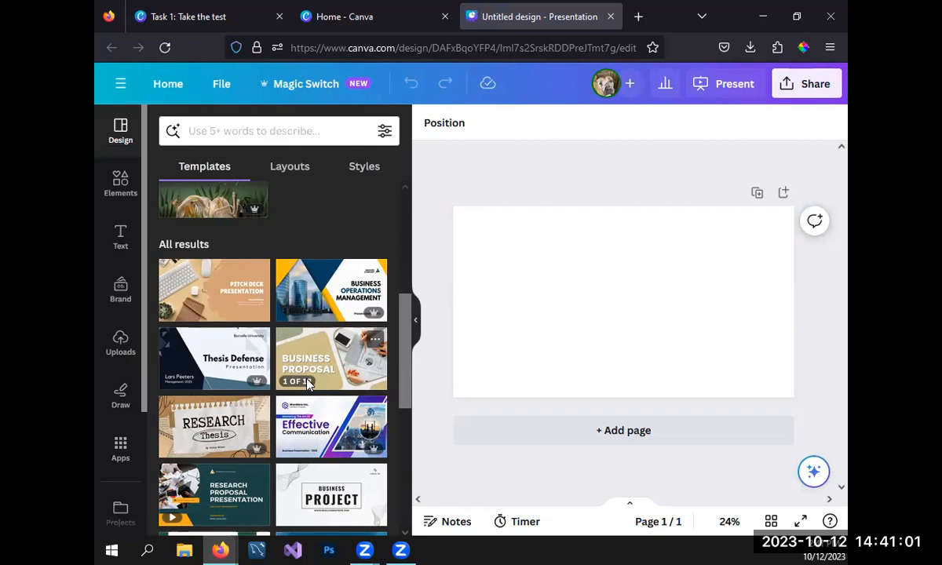
mouse_move(310, 422)
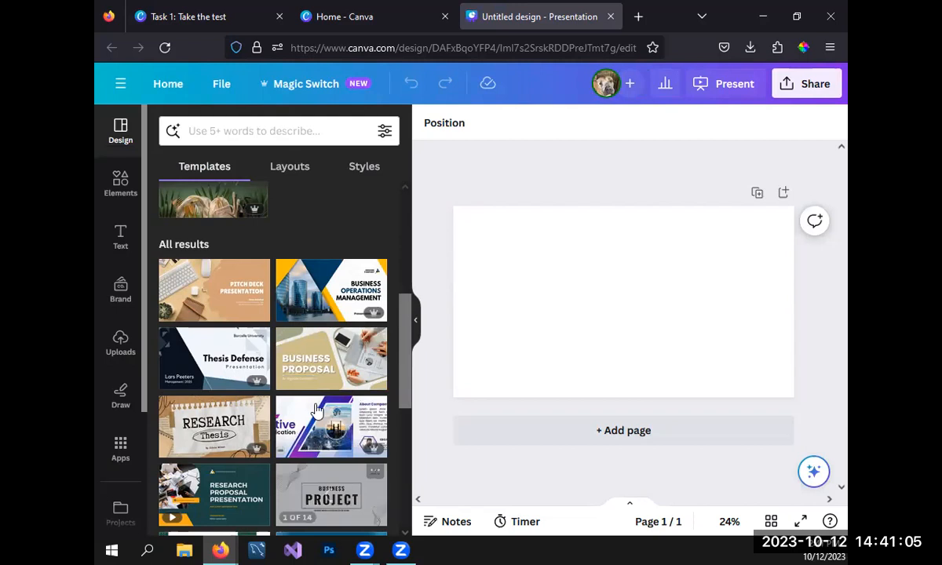
scroll(312, 412, down, 1)
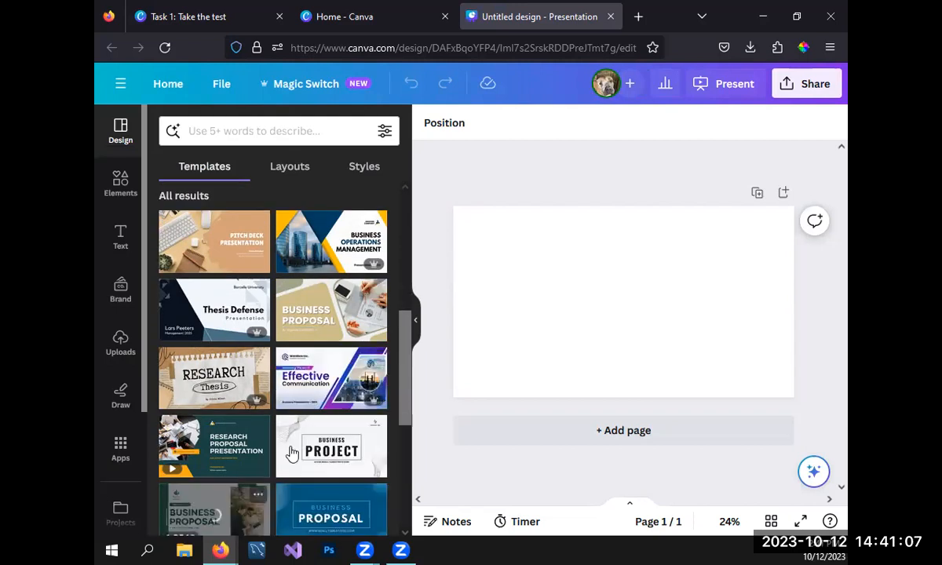
scroll(339, 414, down, 2)
click(242, 447)
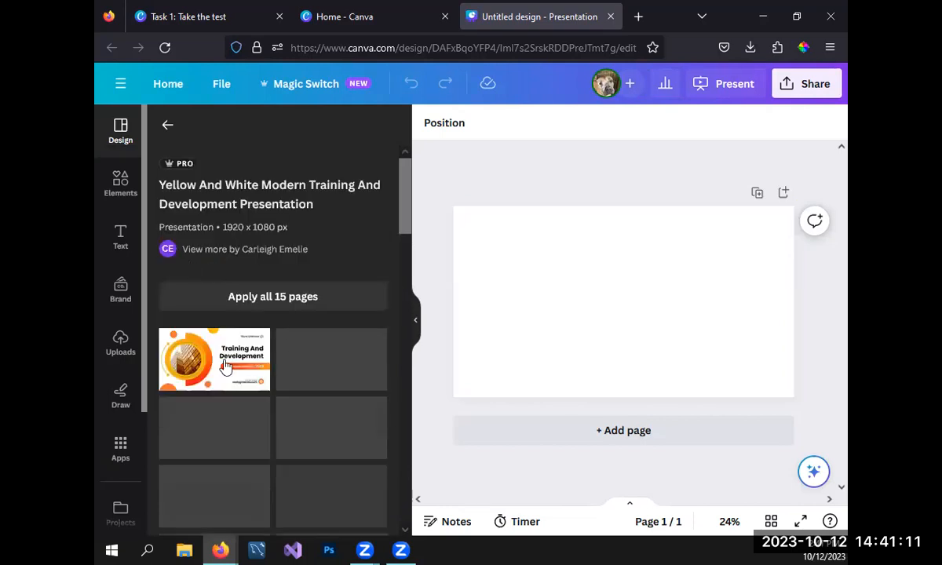
click(226, 368)
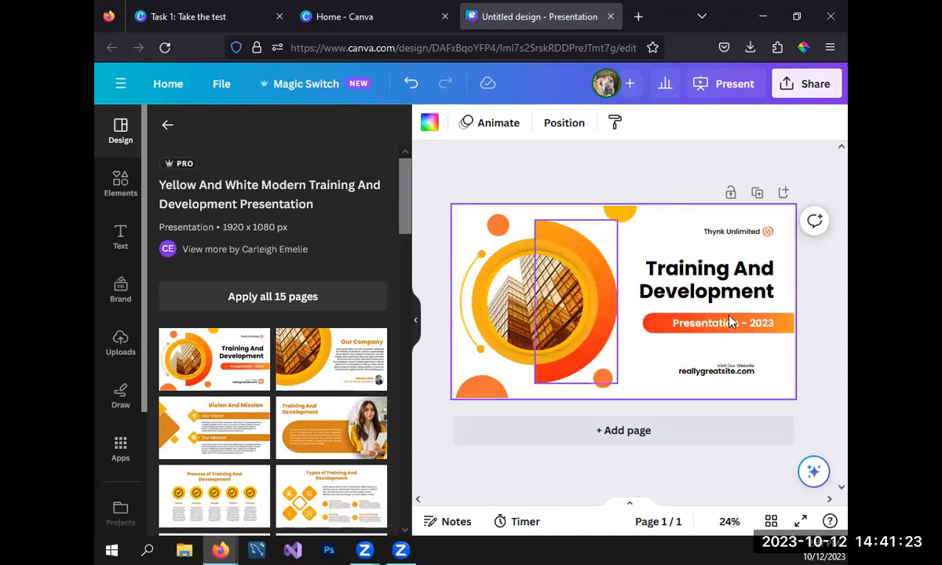
- Replace the cover title "Training And Development" with "Task 1: Take The Test"
click(416, 320)
double_click(564, 263)
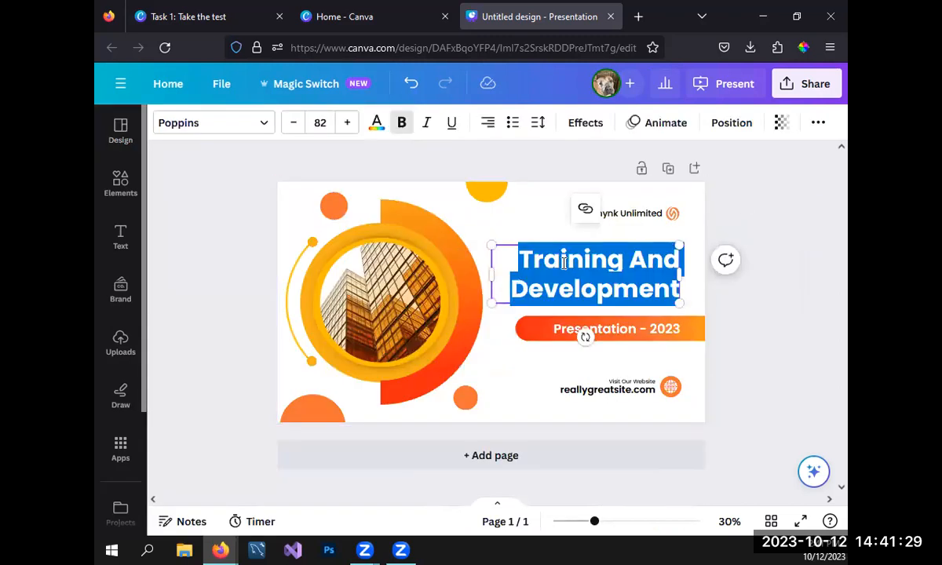
text(T)
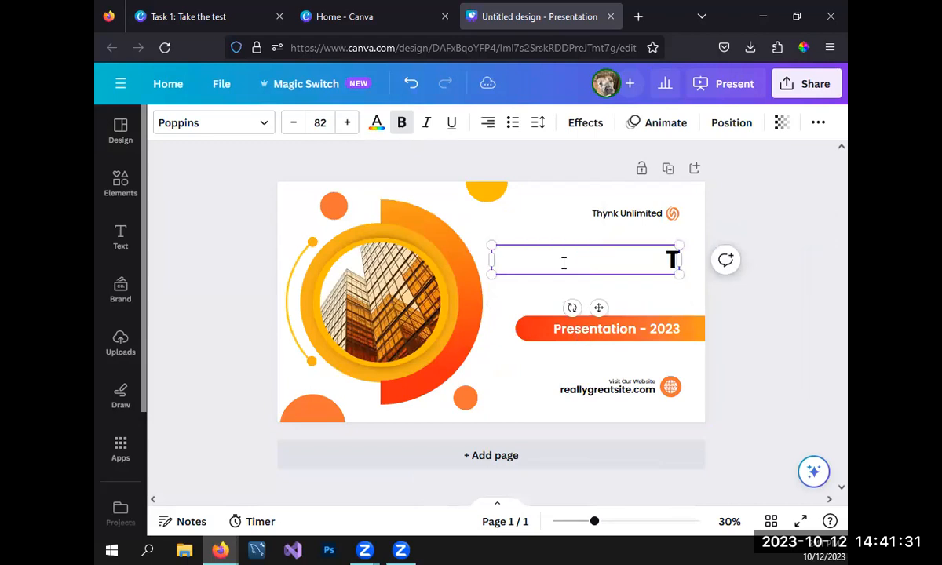
text(ask)
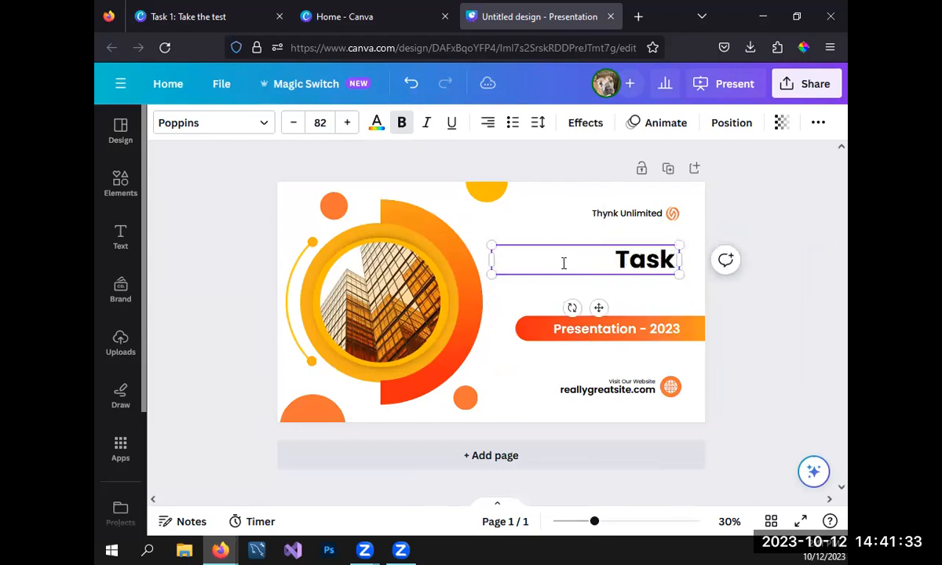
text( 1:)
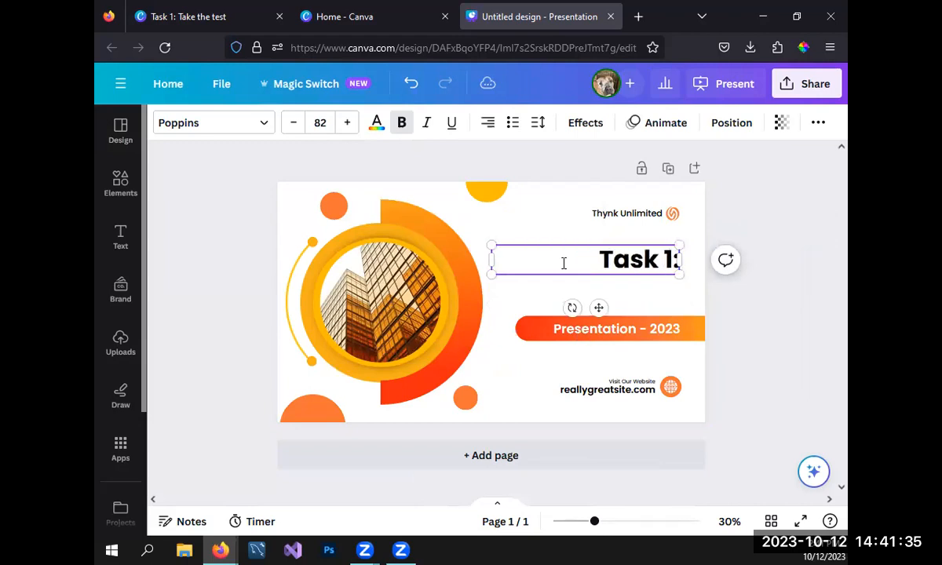
text( Take The T)
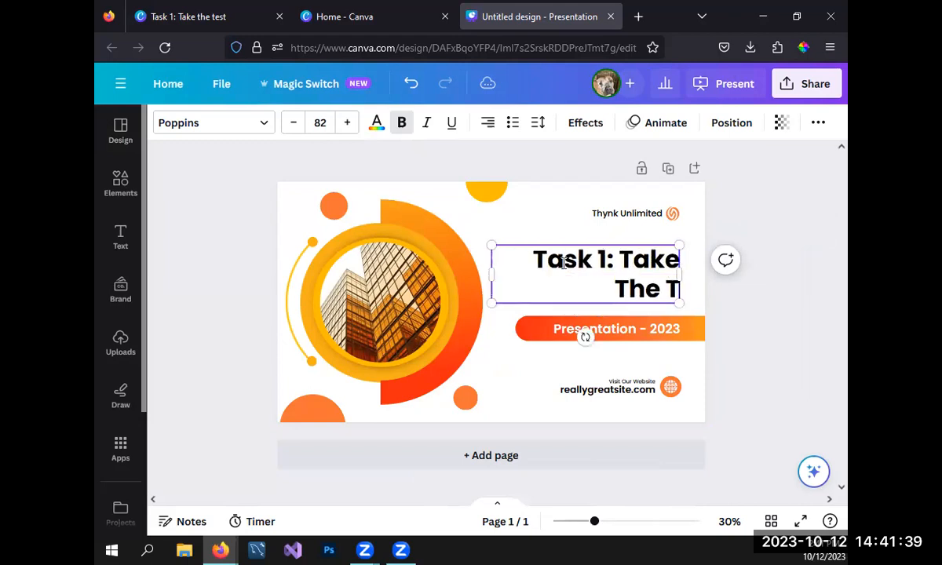
text(est)
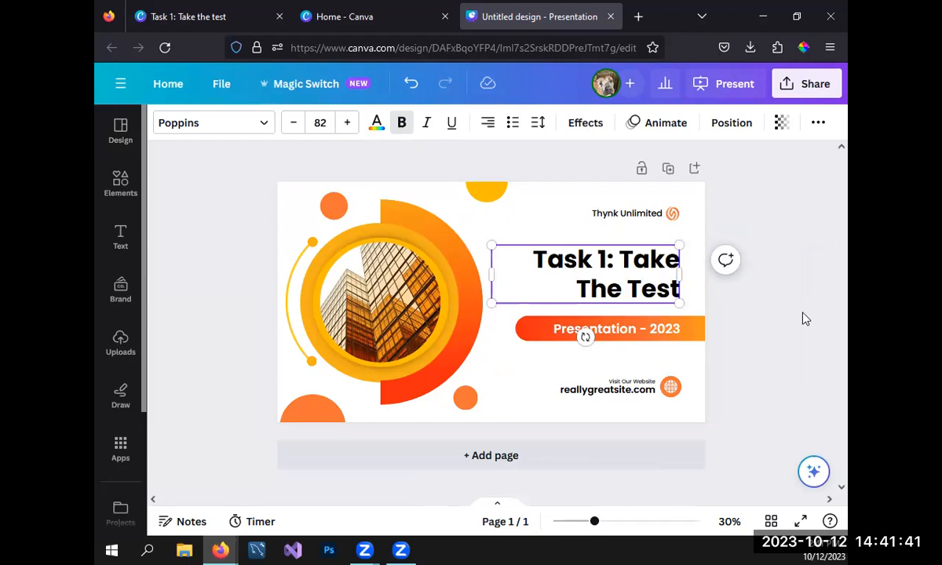
- Replace the "Presentation - 2023" text on the orange banner with the presenter's full name
click(676, 338)
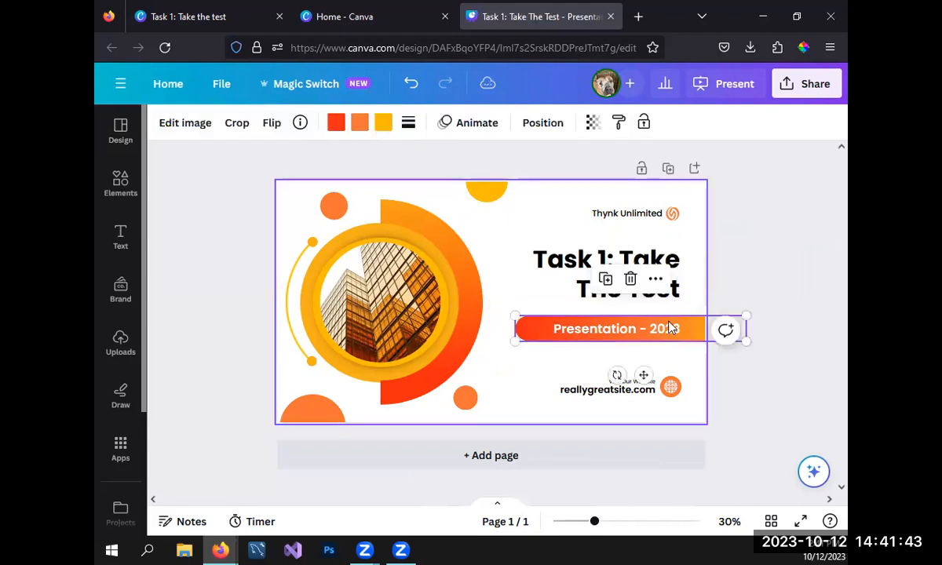
click(665, 328)
key(ctrl+a)
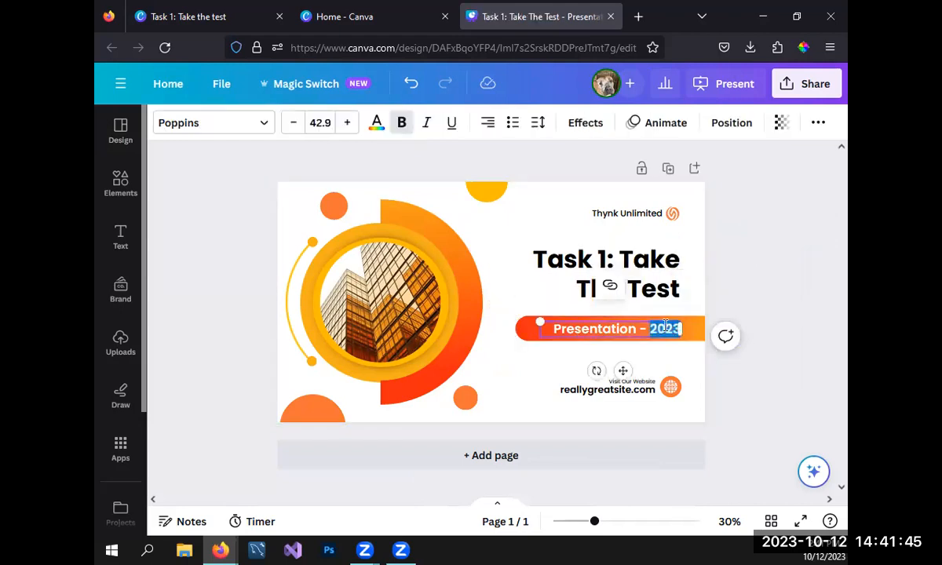
key(BackSpace)
text(Jetrilejo Ellie P)
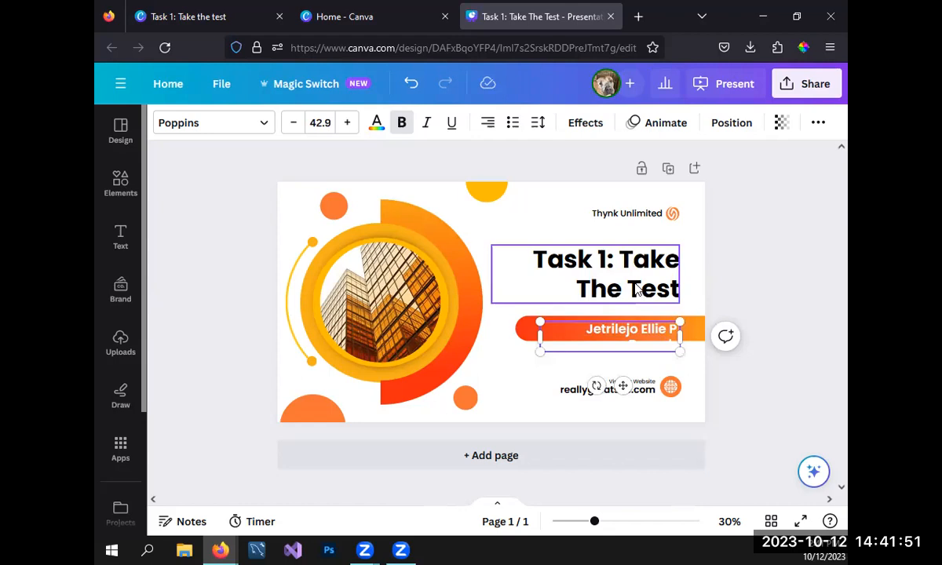
click(579, 229)
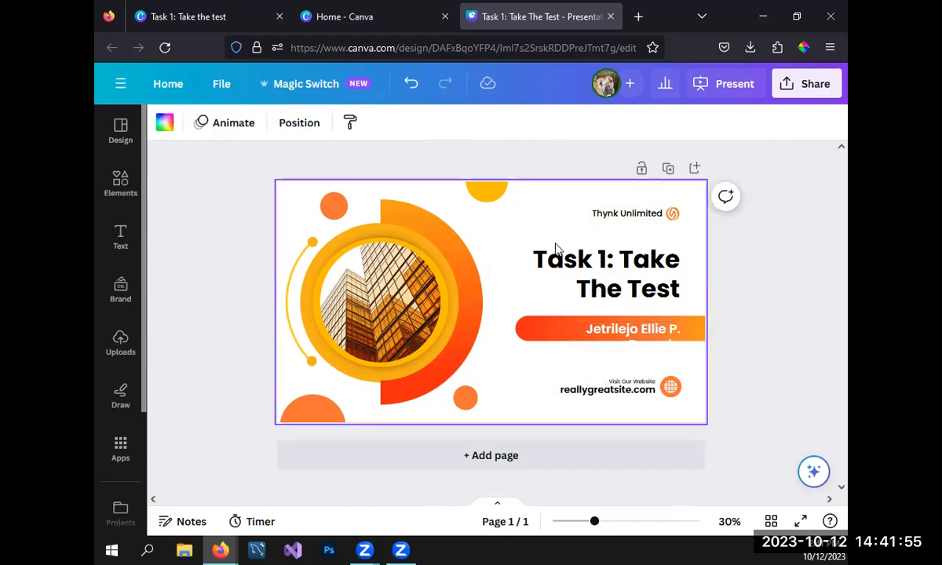
- Delete the "Thynk Unlimited" text and widen the banner's text box so the presenter's name fits on one line
click(613, 215)
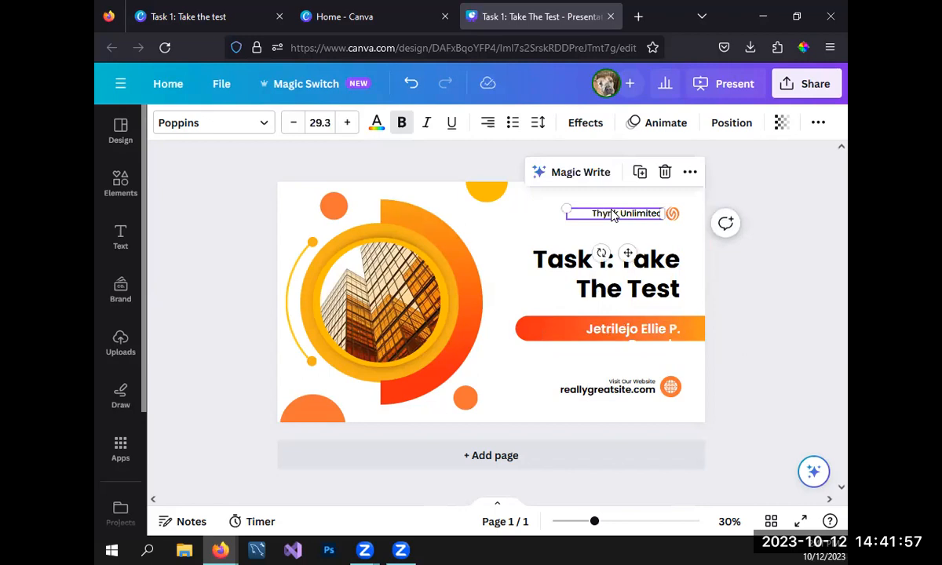
key(Delete)
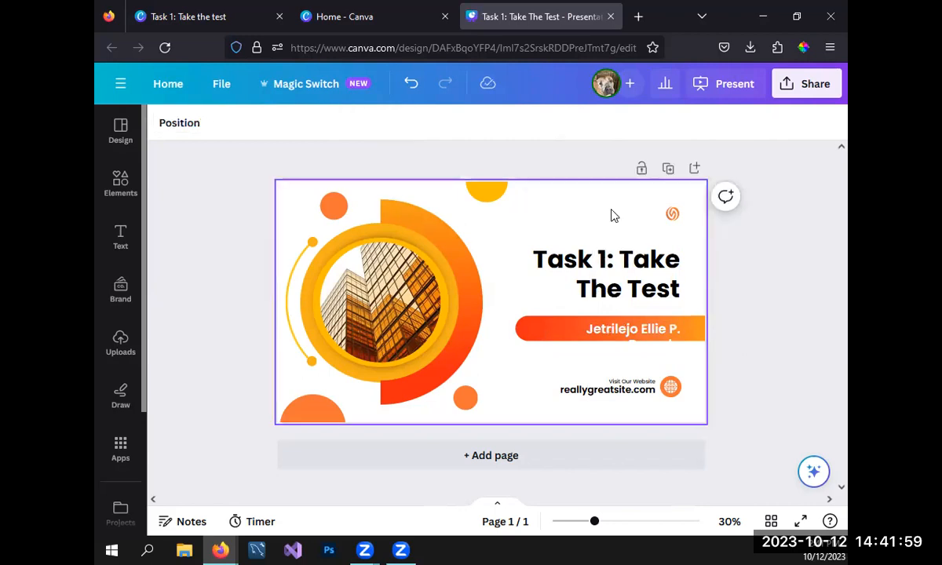
click(629, 333)
drag(536, 335, 511, 333)
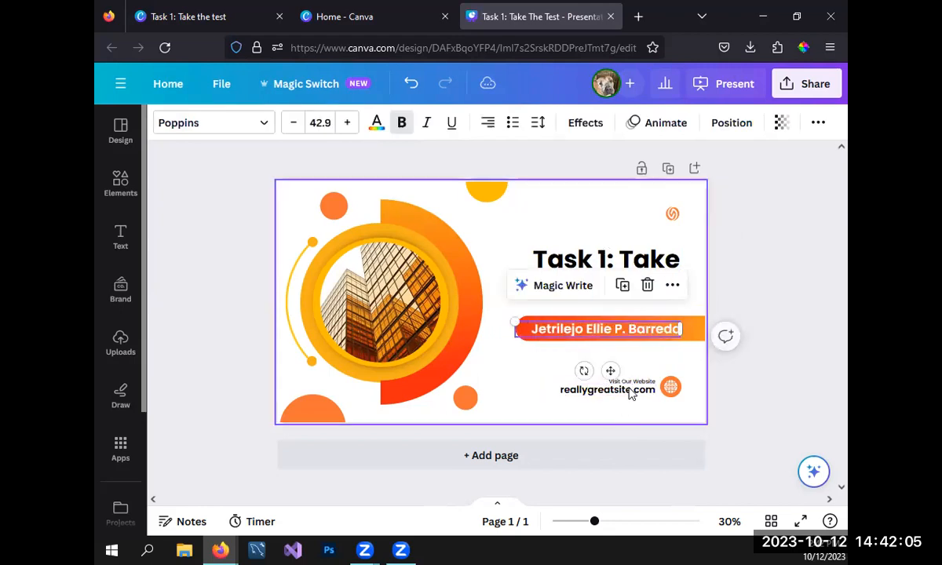
- Delete the "reallygreatsite.com" text, the globe icon and the "Visit Our Website" label from the cover
click(633, 395)
key(Delete)
click(673, 393)
key(Delete)
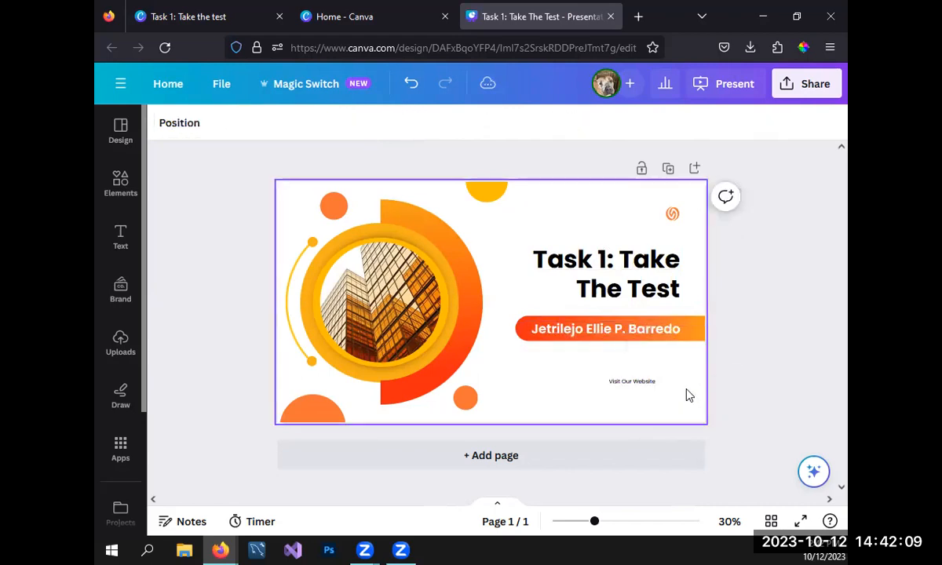
click(646, 384)
key(Delete)
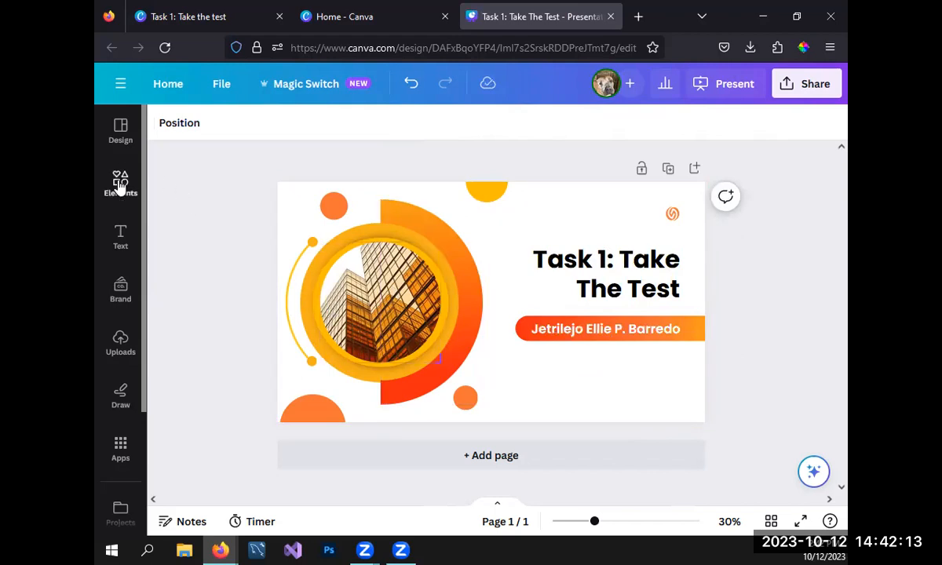
- Replace the building photo in the cover's circular frame with the uploaded portrait of the bald, bearded man on a black background
click(116, 346)
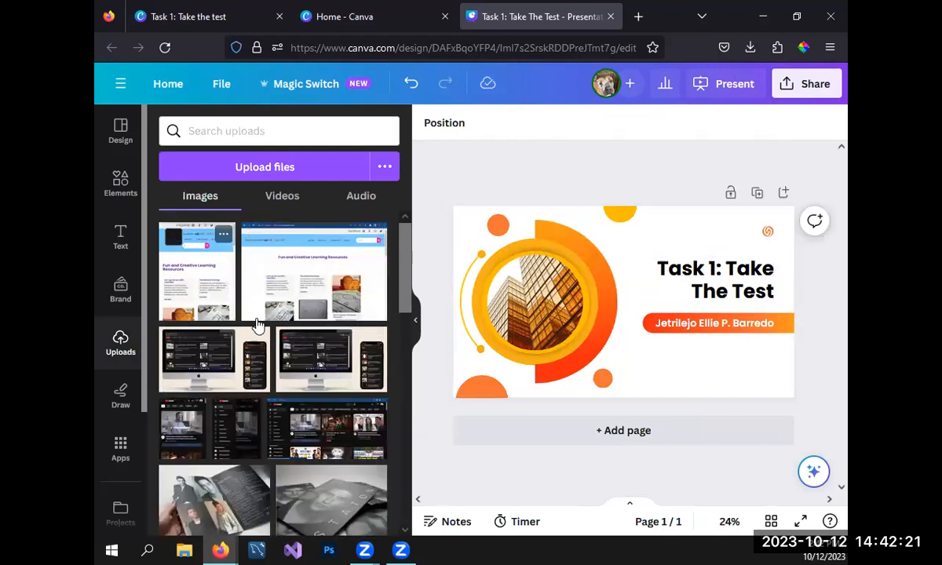
scroll(316, 330, down, 10)
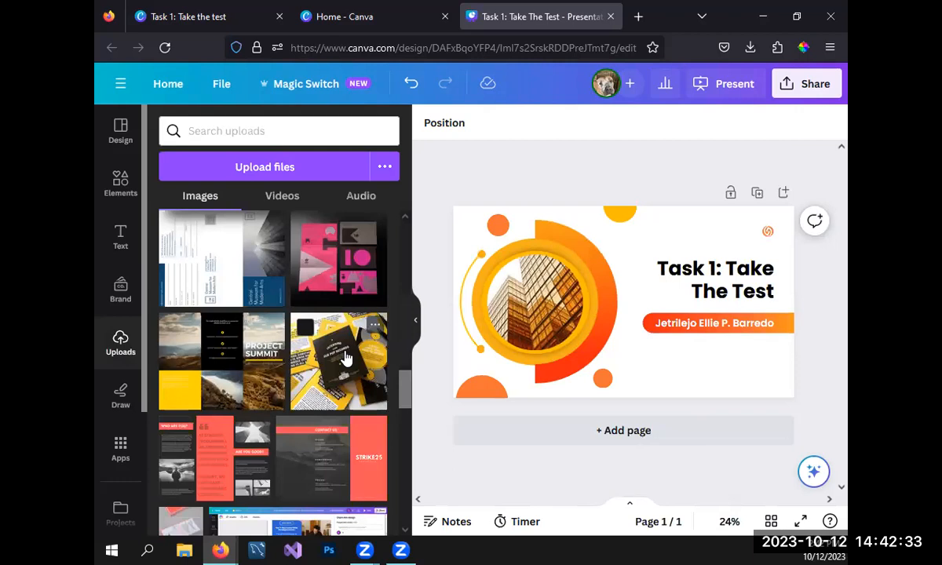
scroll(346, 357, down, 5)
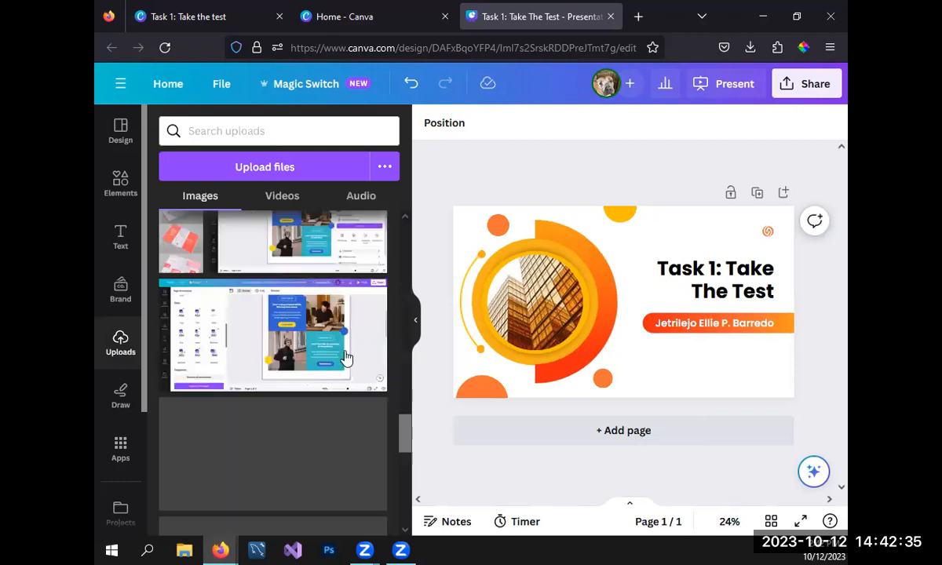
scroll(345, 357, down, 2)
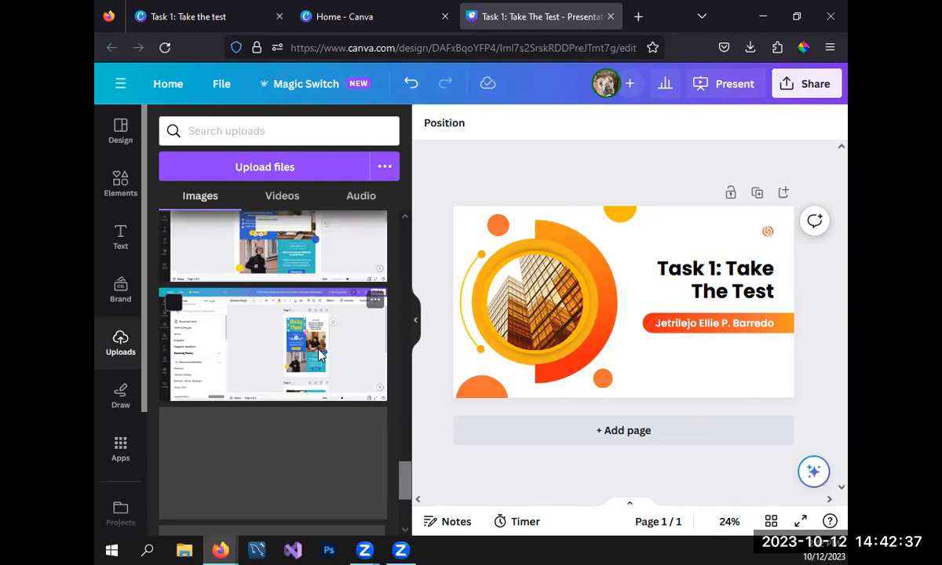
scroll(318, 357, down, 2)
scroll(306, 359, down, 3)
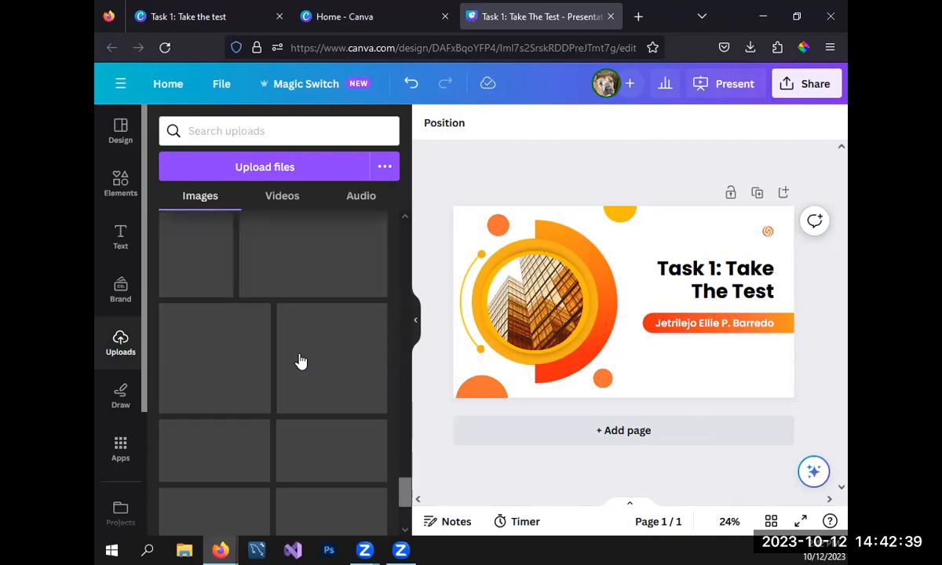
scroll(292, 361, down, 5)
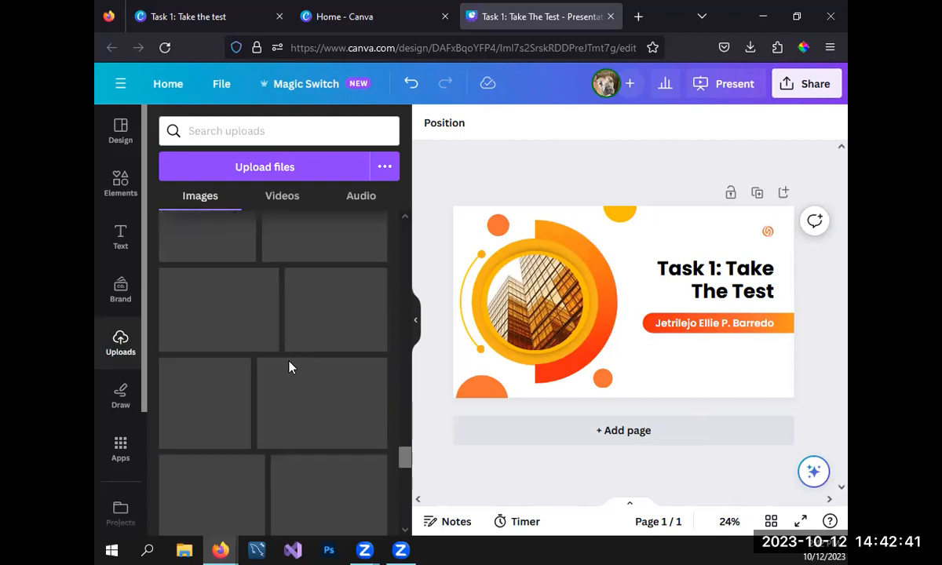
scroll(290, 366, down, 3)
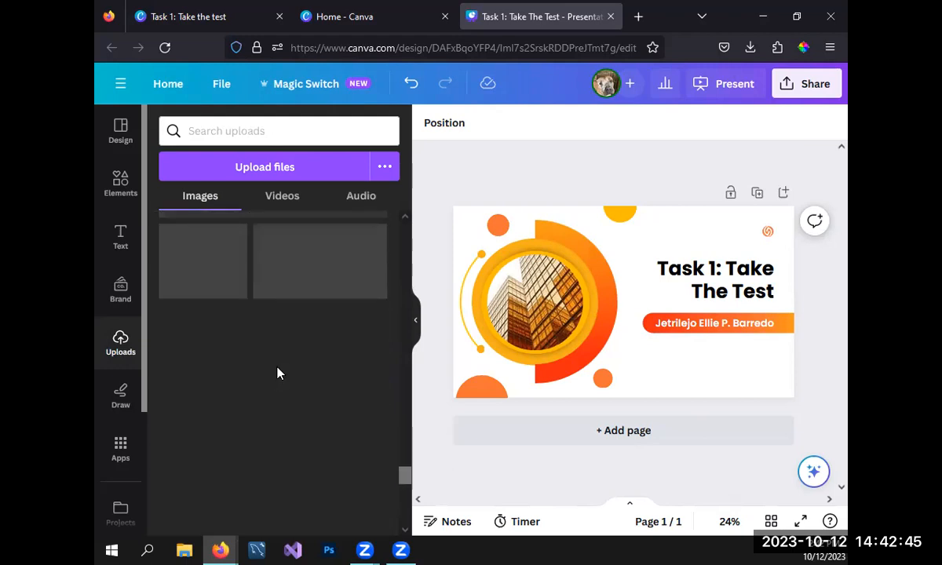
scroll(275, 374, down, 3)
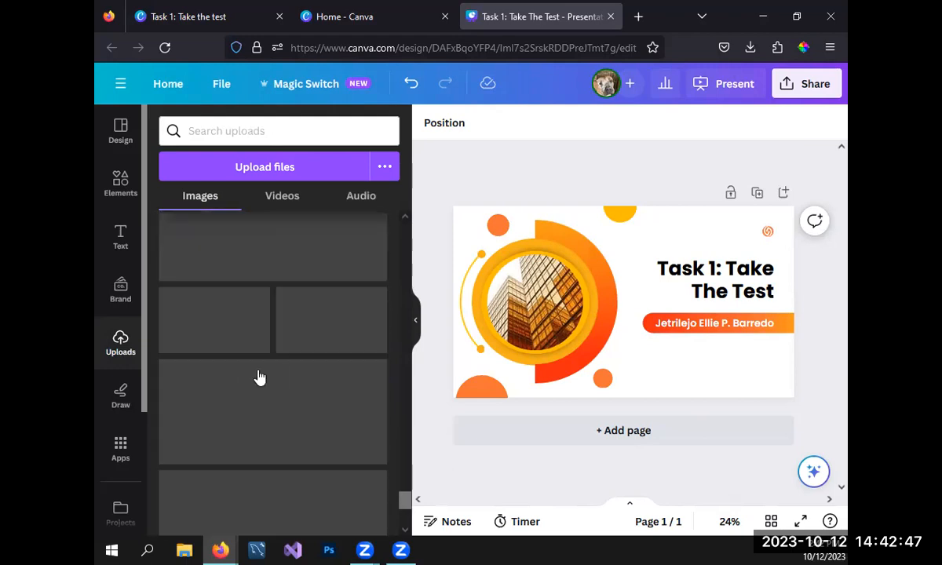
scroll(258, 375, down, 3)
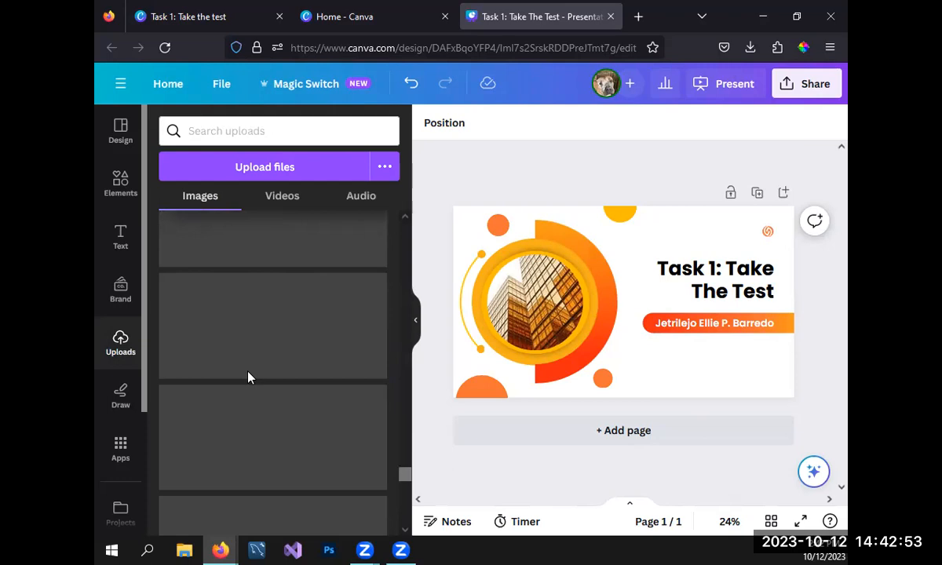
scroll(247, 377, down, 3)
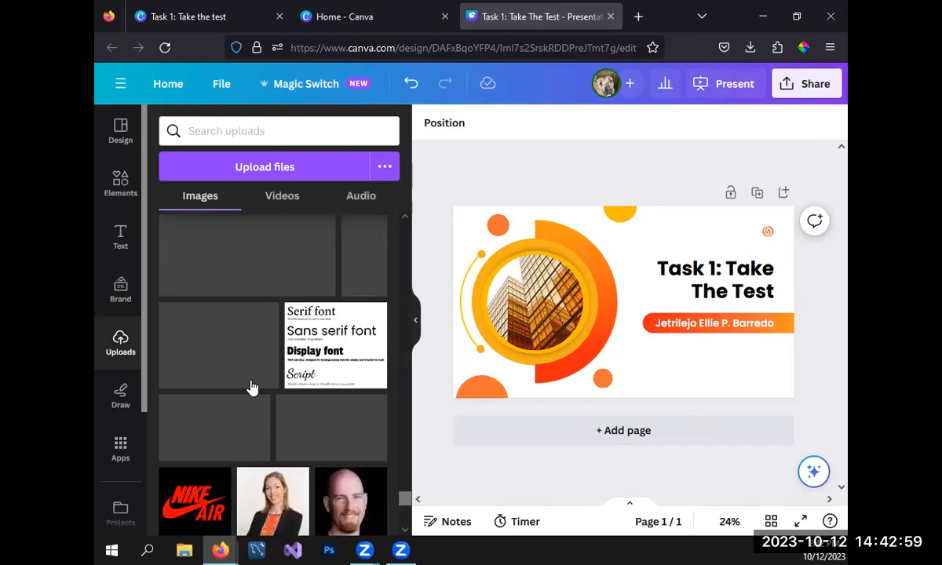
scroll(252, 388, down, 3)
scroll(368, 424, up, 2)
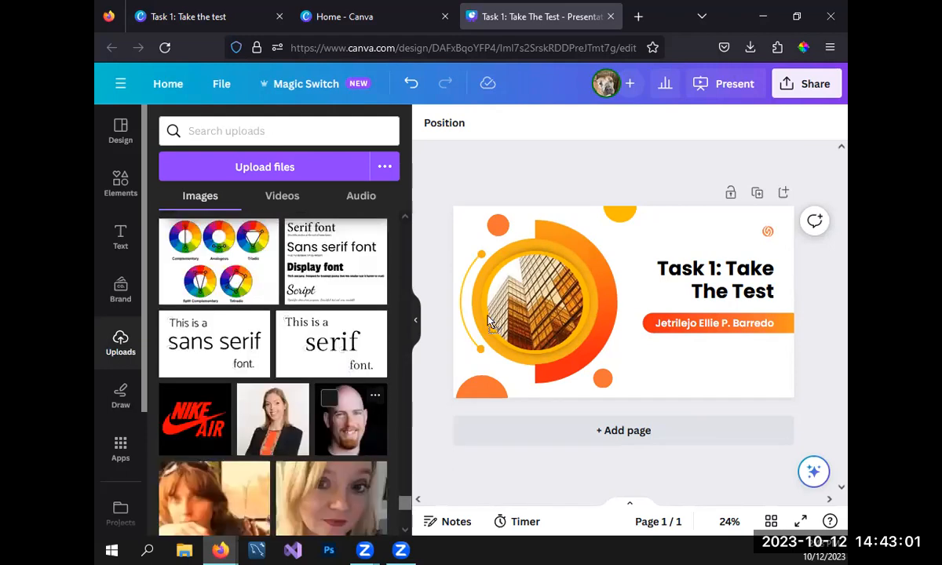
drag(542, 312, 527, 303)
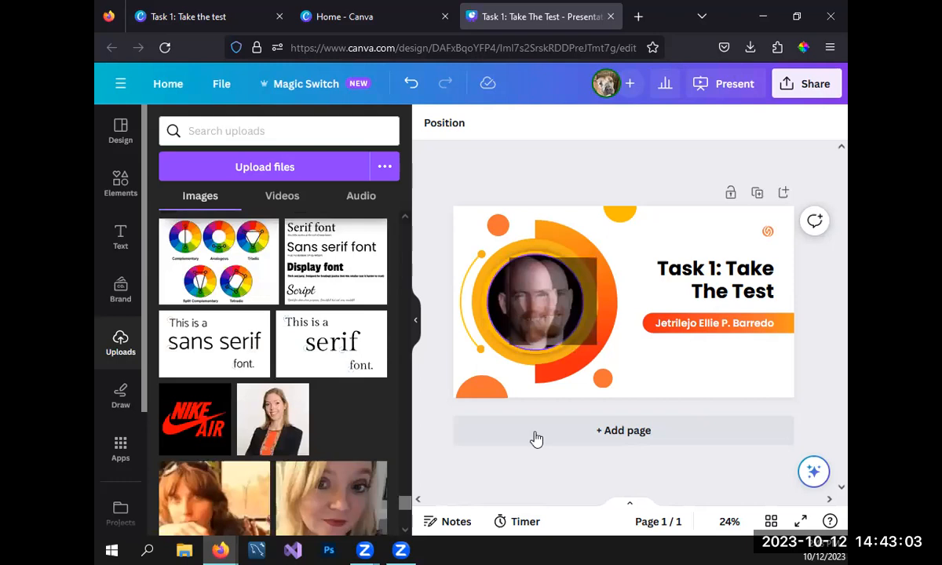
click(416, 324)
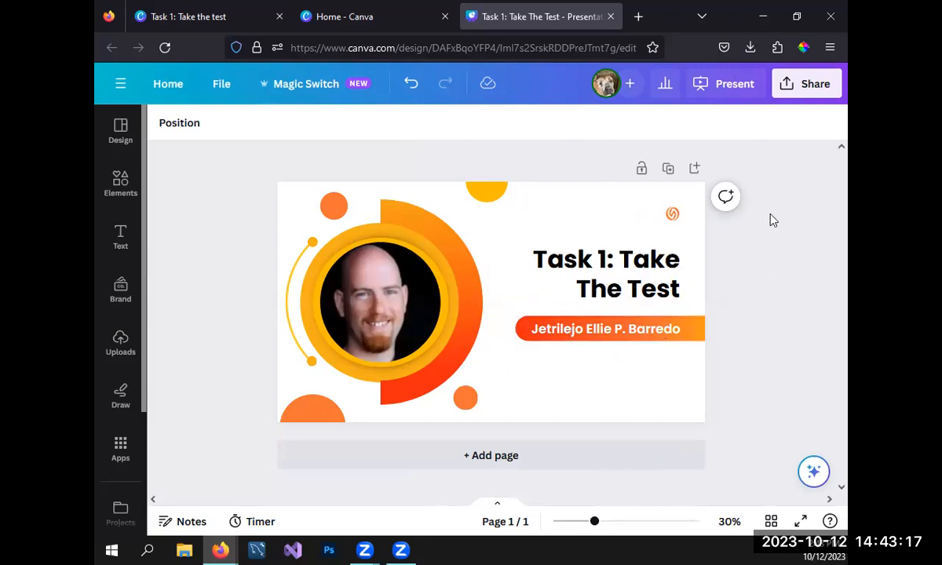
- Duplicate the cover slide and delete the portrait and its circular frame from page 2
click(668, 172)
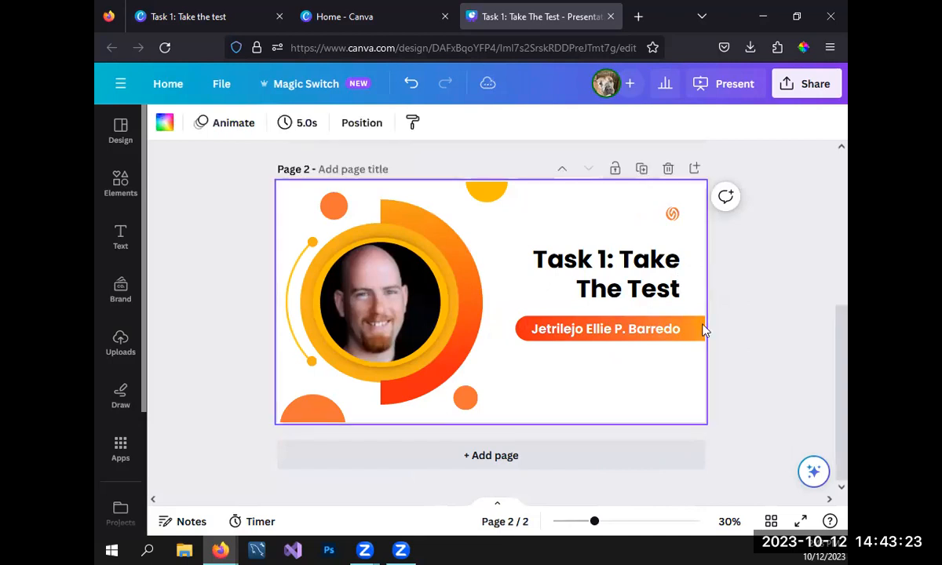
scroll(704, 331, up, 2)
scroll(705, 331, up, 2)
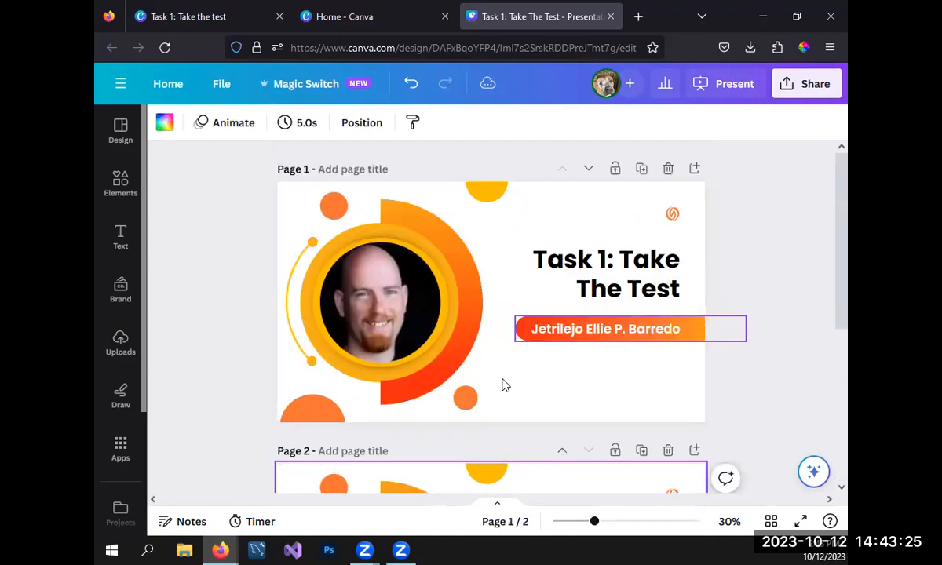
scroll(381, 417, down, 4)
click(377, 419)
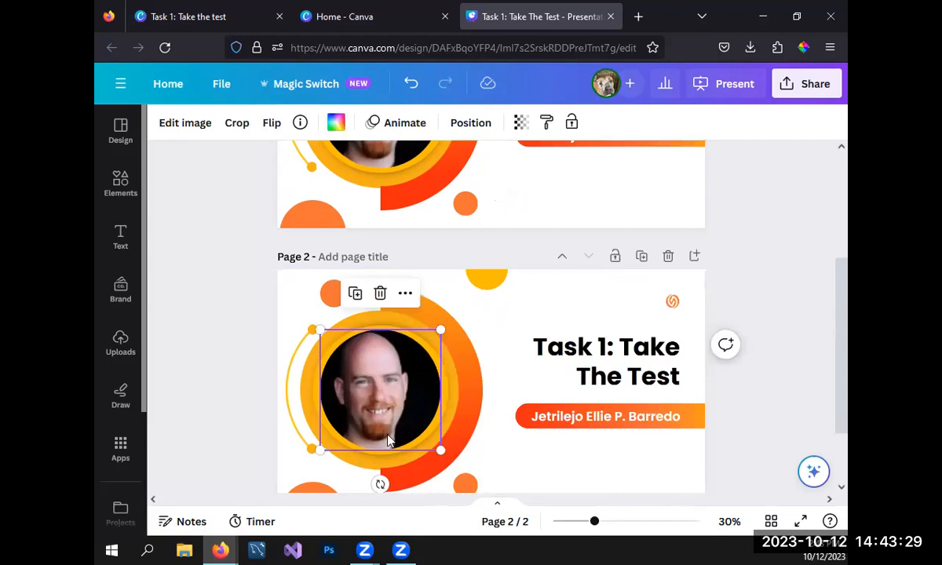
key(Delete)
key(Delete)
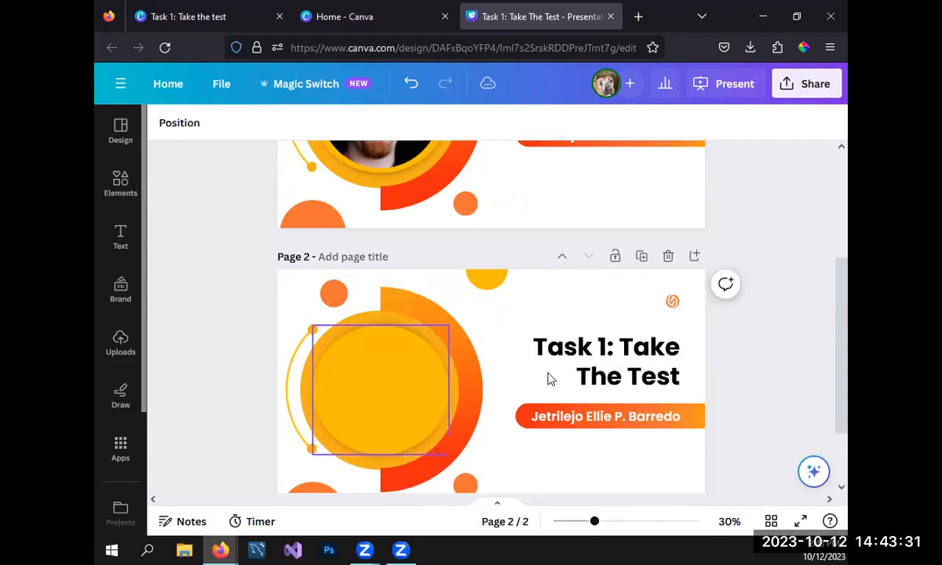
- Move the page 2 title to the top of the slide and change its text to "Slide 1"
click(612, 362)
drag(577, 339, 501, 307)
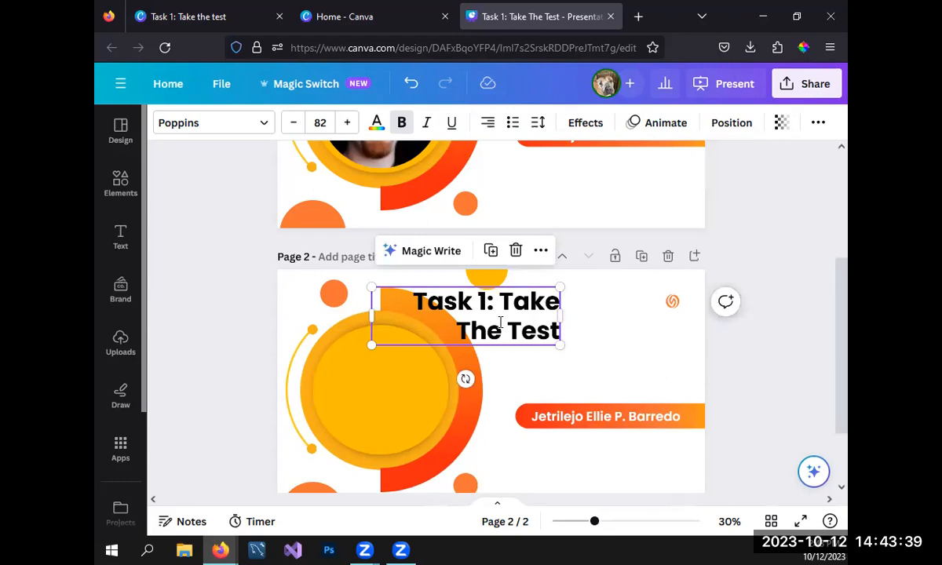
double_click(500, 322)
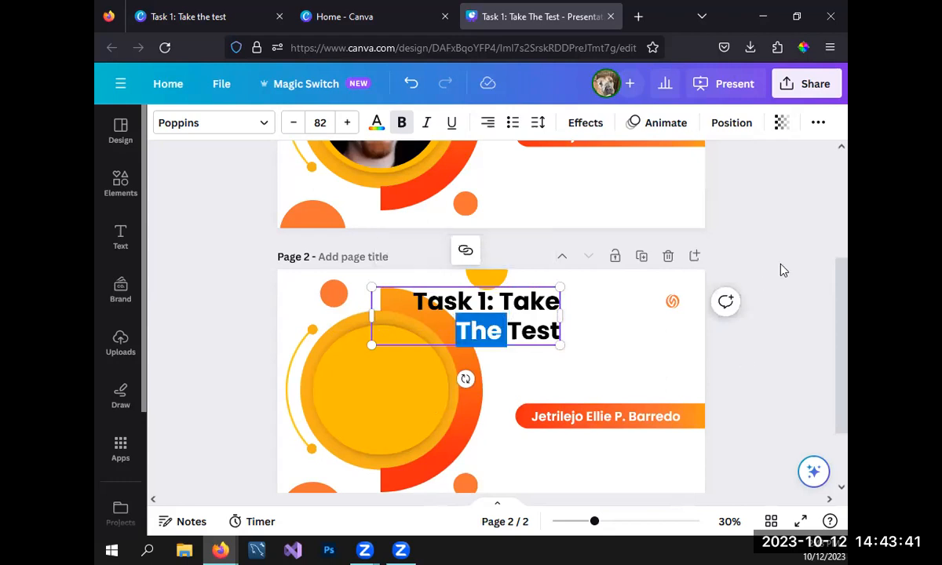
key(ctrl+a)
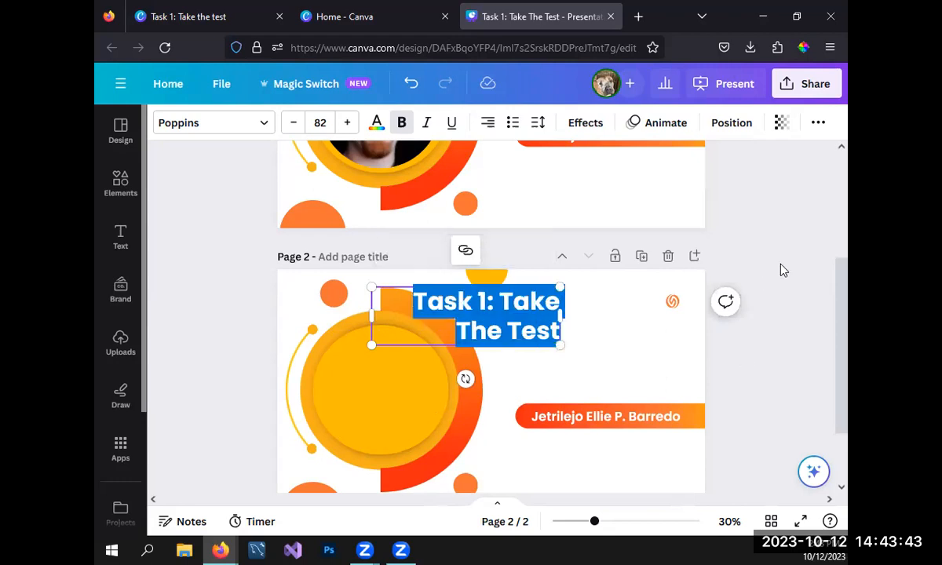
text(Sk)
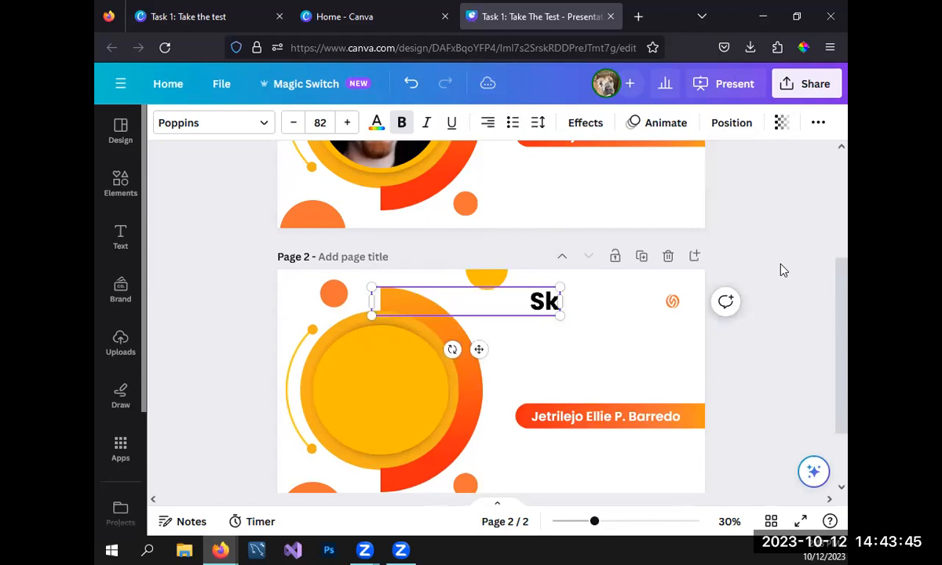
key(BackSpace)
text(lide)
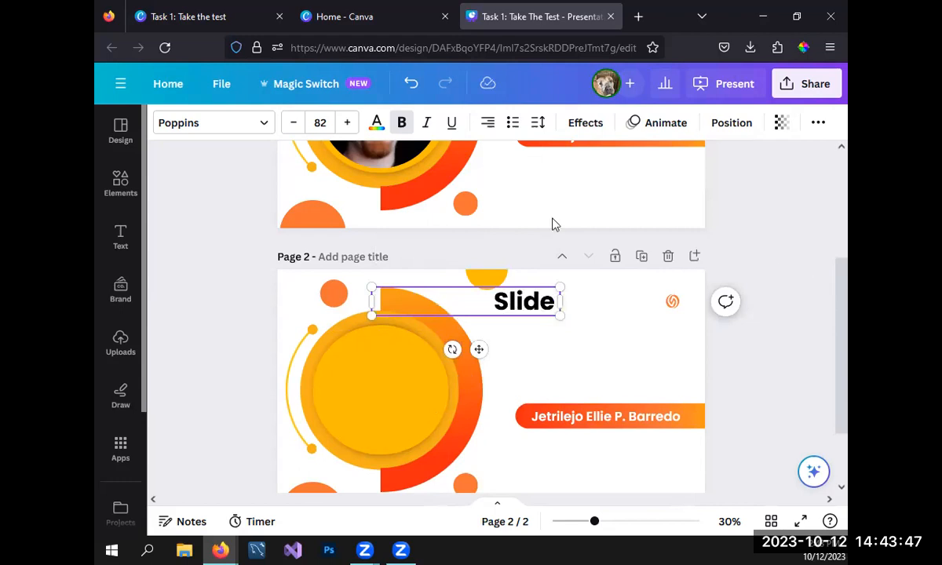
text( 1)
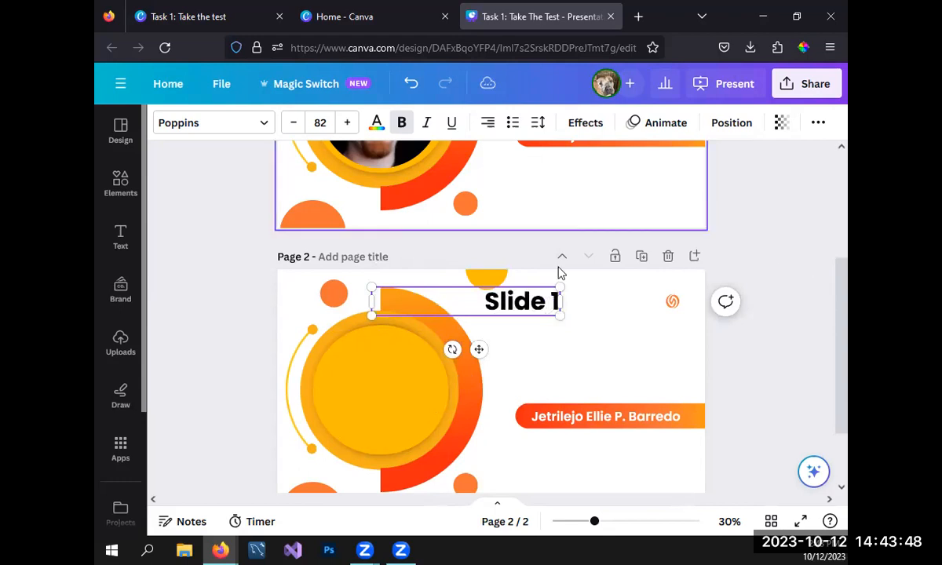
- Center-align the "Slide 1" title and center its text box horizontally near the top of page 2
click(488, 124)
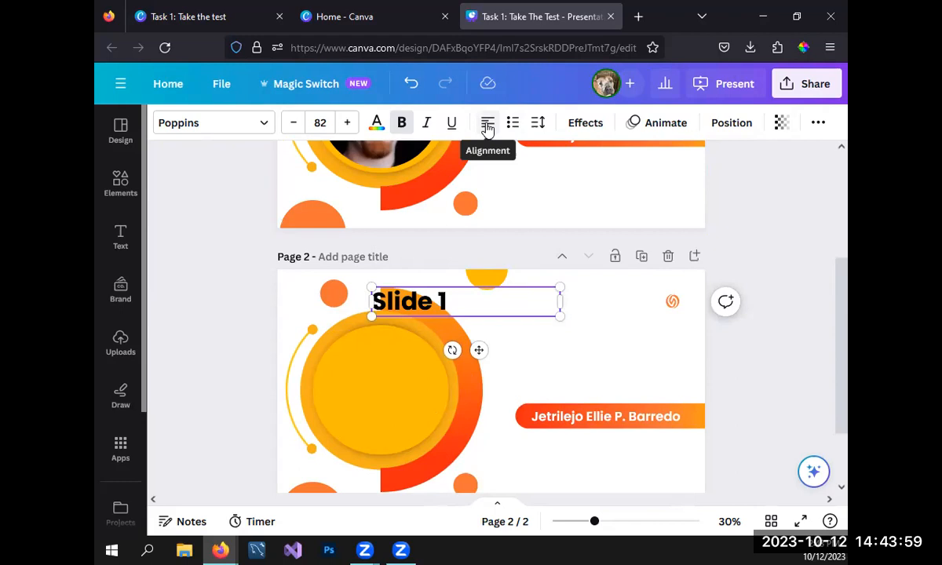
click(486, 125)
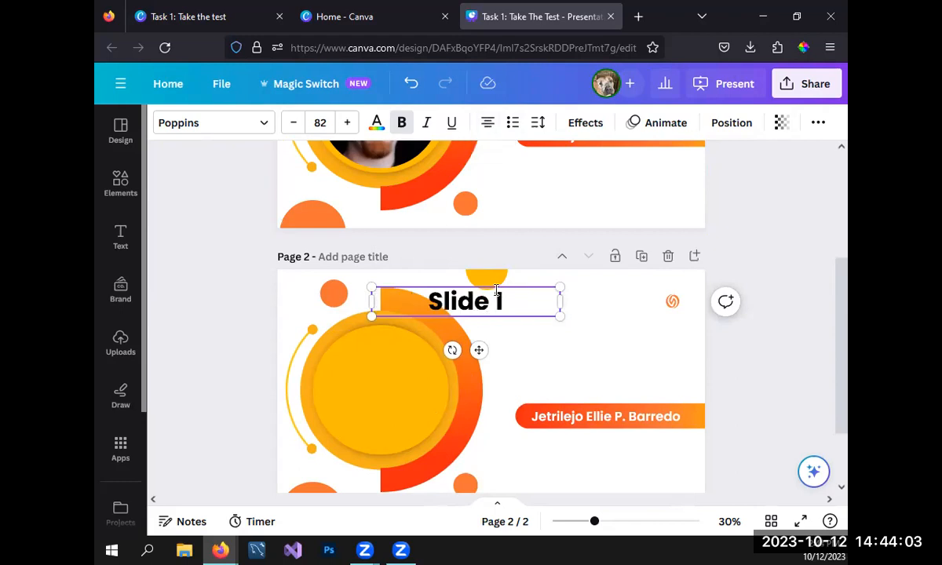
drag(498, 284, 530, 285)
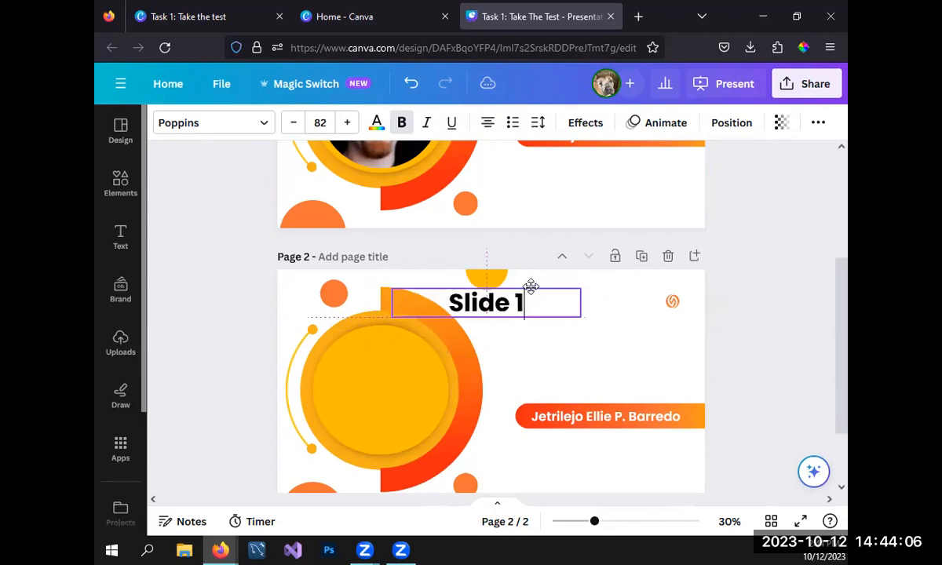
- Delete the presenter's name text from the orange banner on page 2
click(621, 422)
key(Delete)
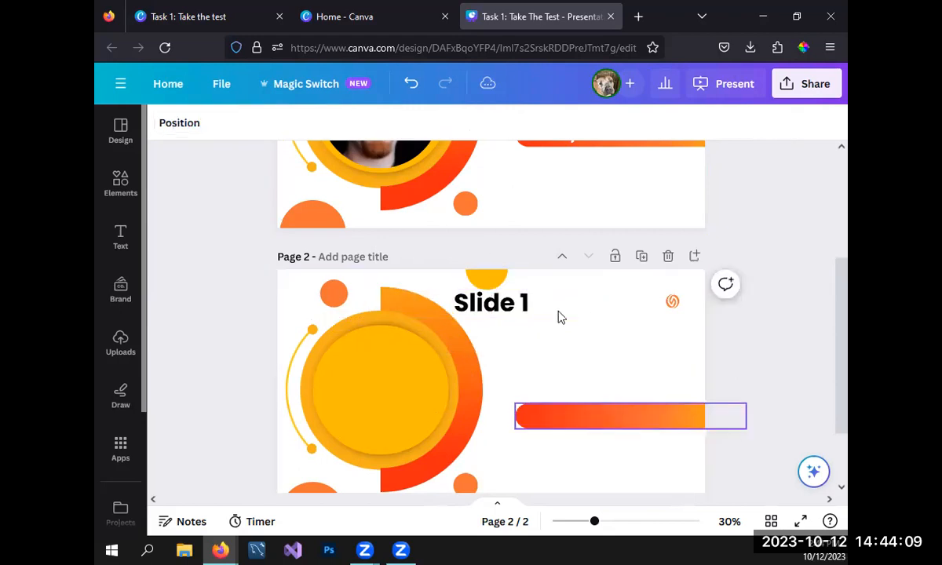
click(558, 315)
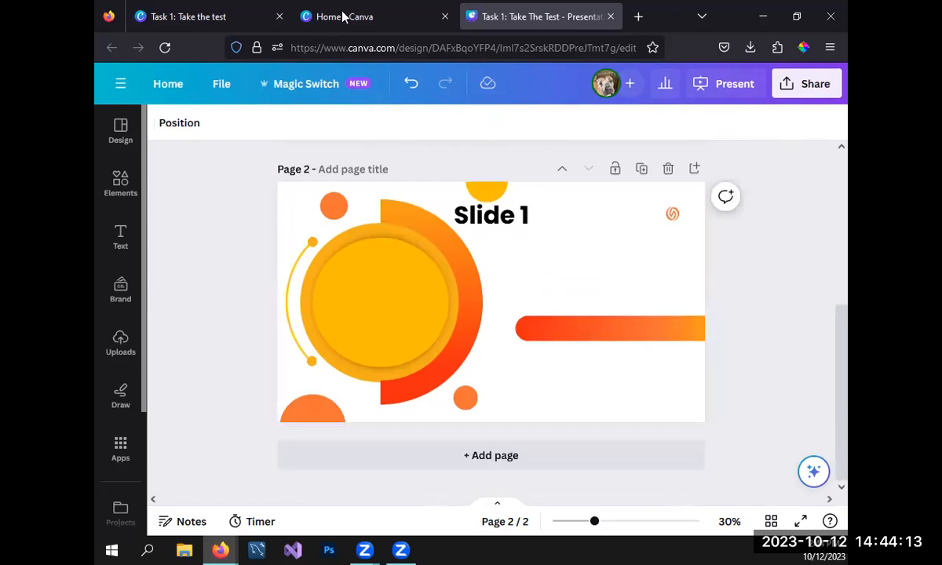
- Switch to the sample "Task 1: Take the test" presentation and examine its cover, test screenshot, test result and "100 Words Essay" slides
click(217, 17)
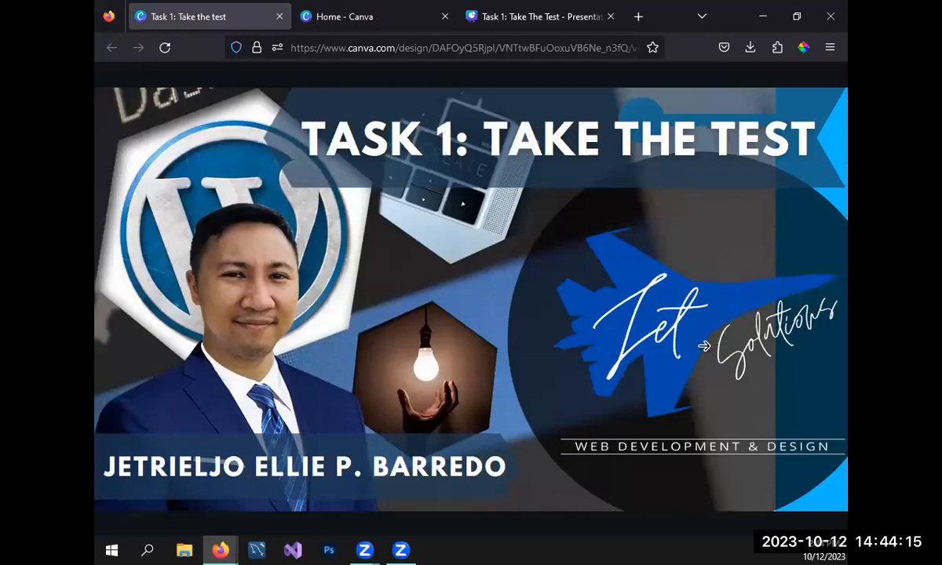
click(659, 323)
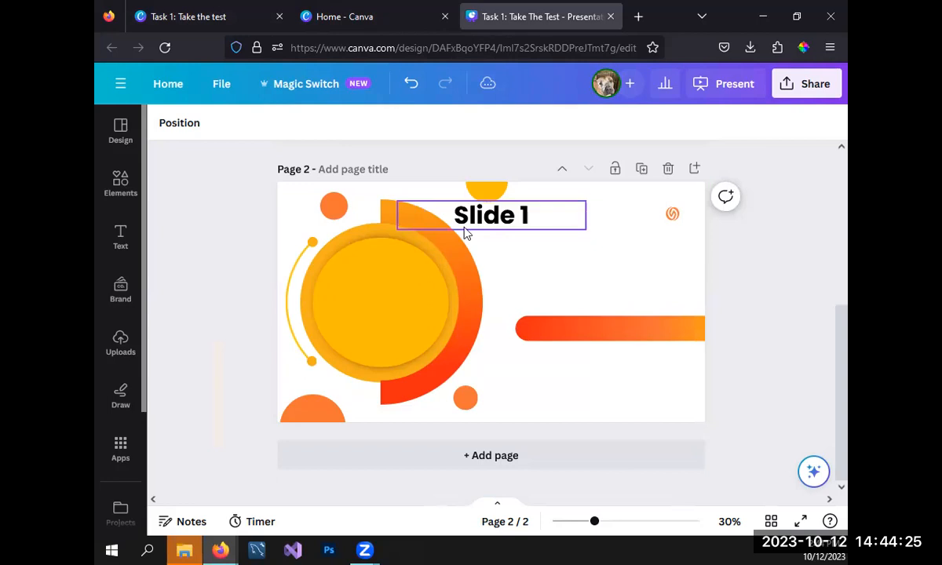
click(206, 16)
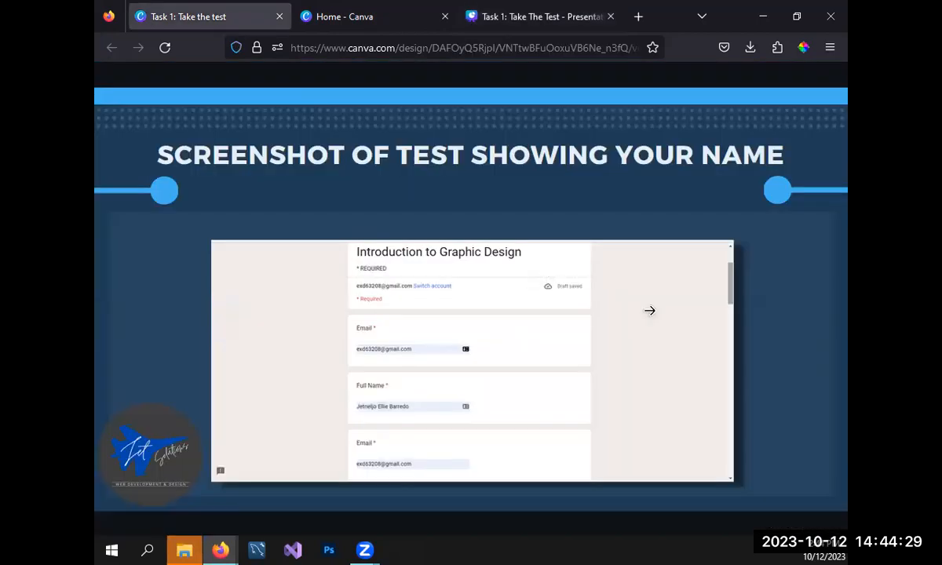
click(784, 306)
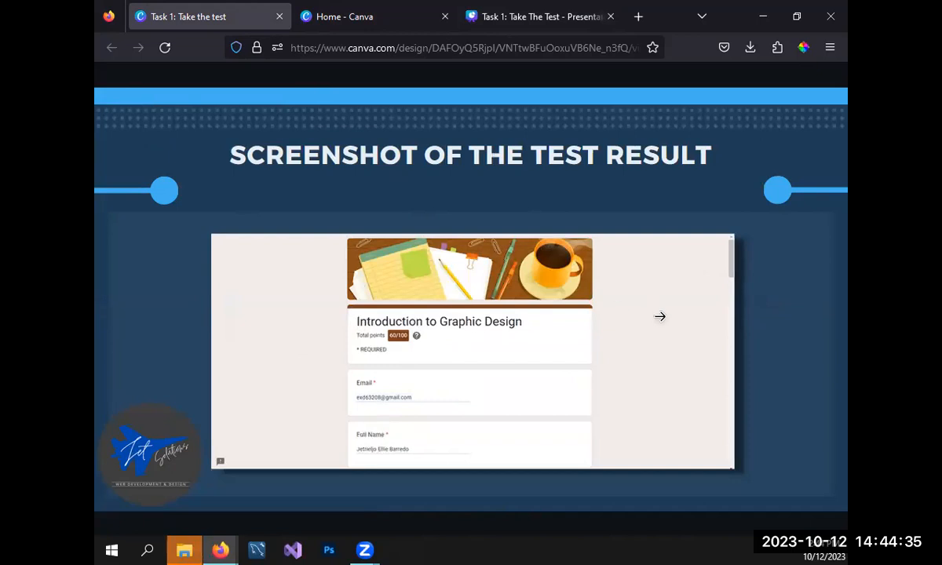
click(789, 262)
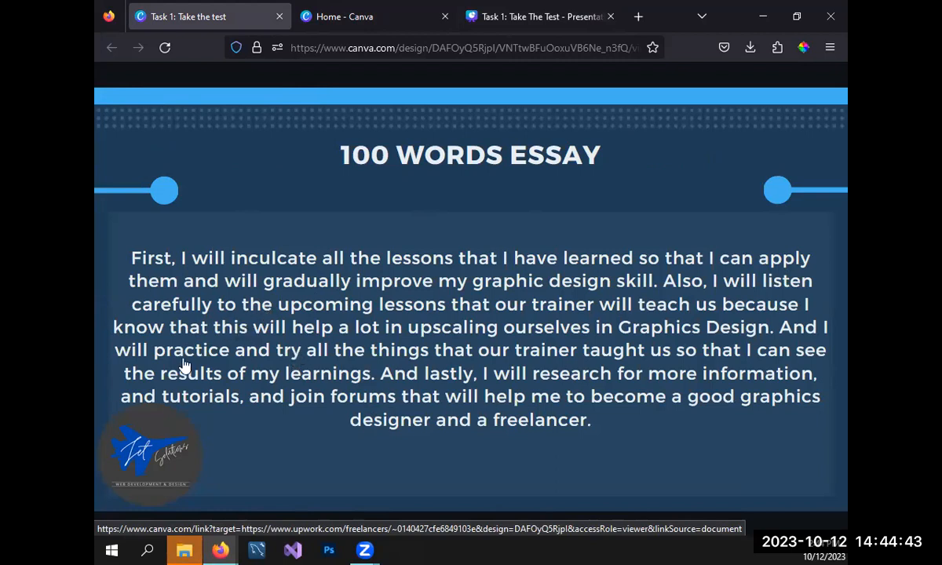
drag(135, 262, 627, 433)
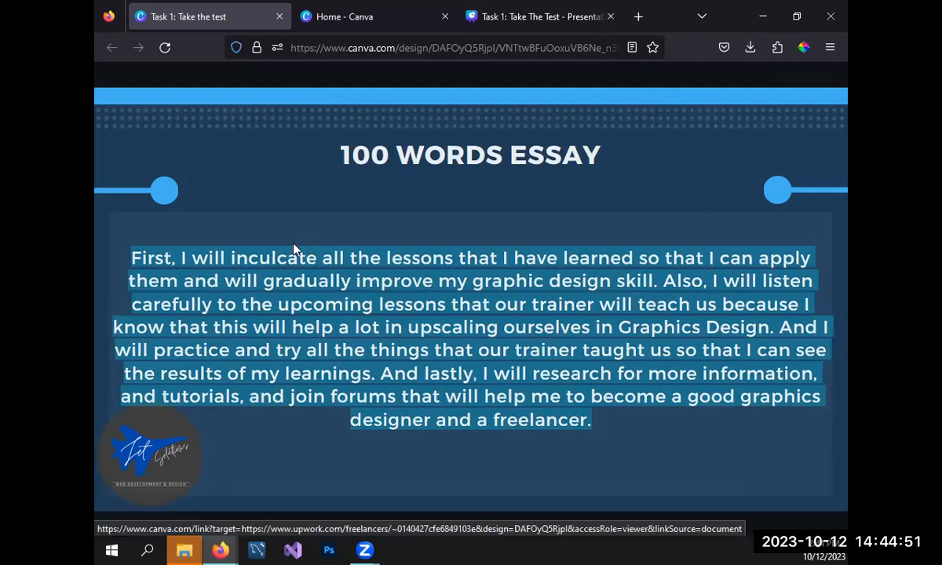
click(354, 314)
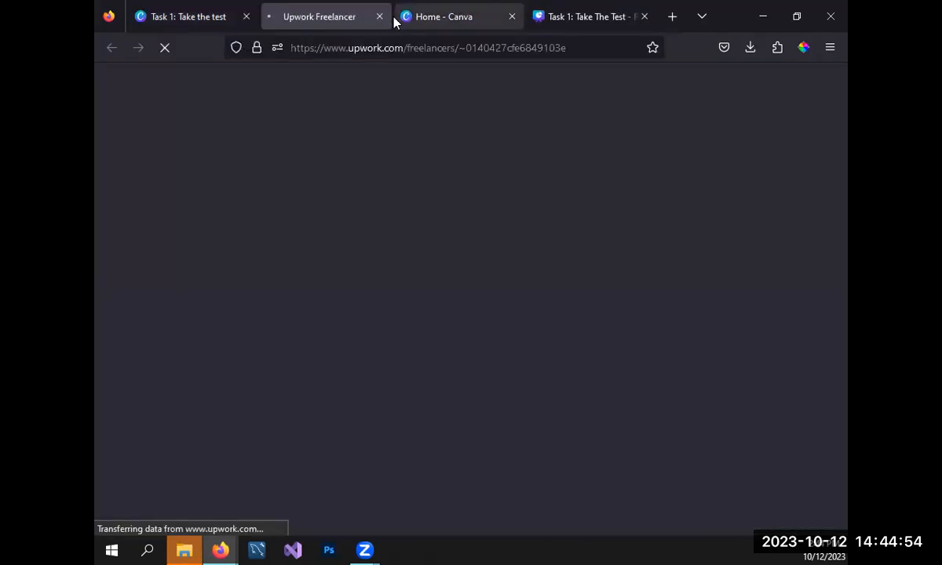
- Close the Upwork page, return to the edited "Task 1: Take The Test" presentation, and create and copy its public view link
click(380, 17)
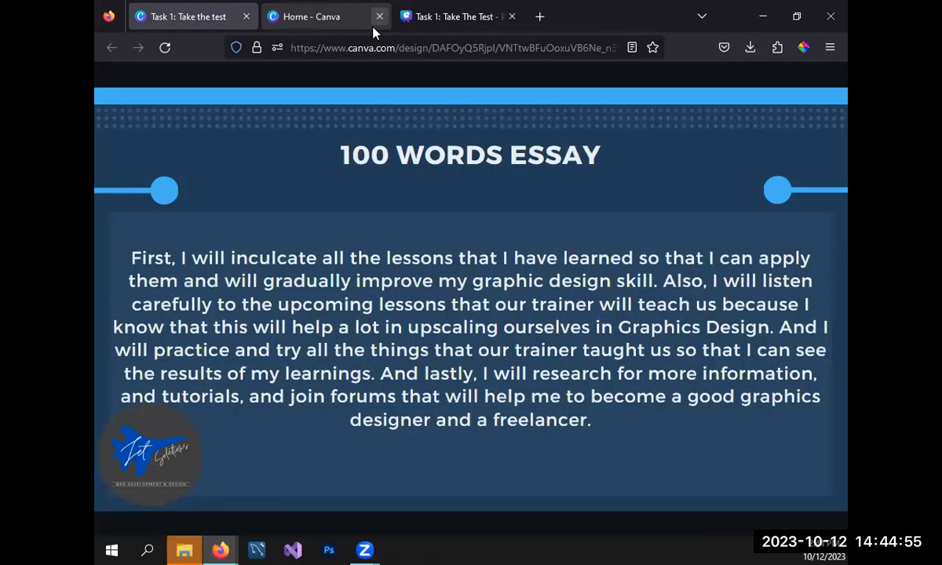
click(503, 15)
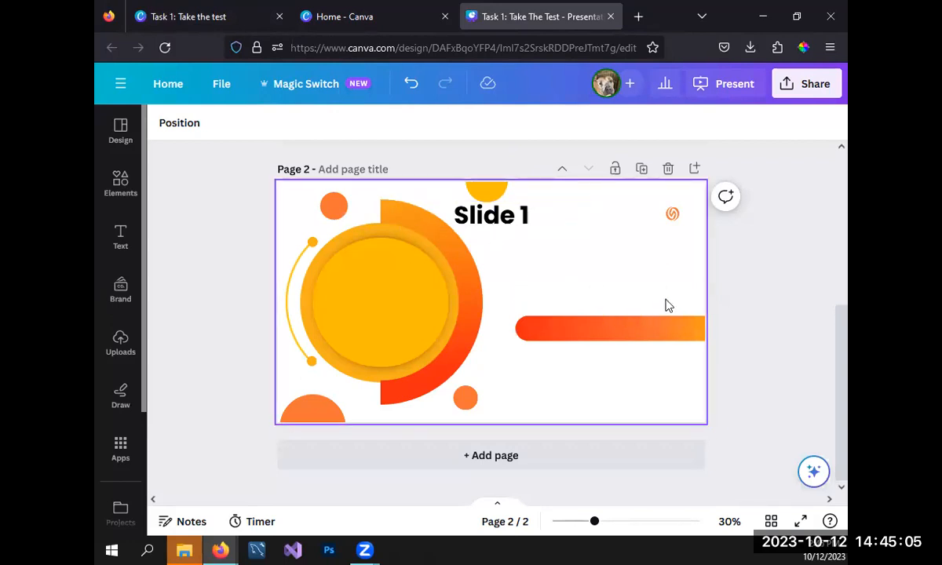
click(804, 93)
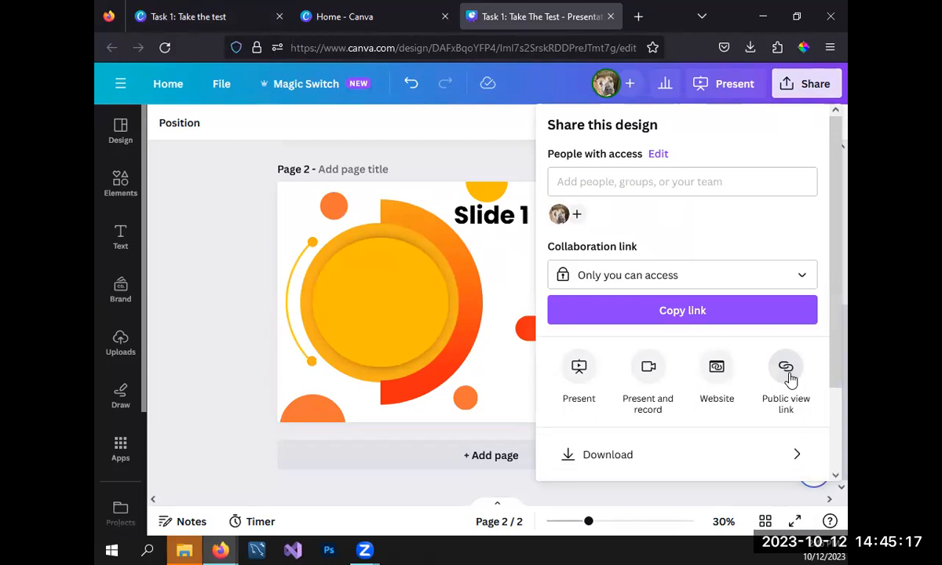
click(788, 375)
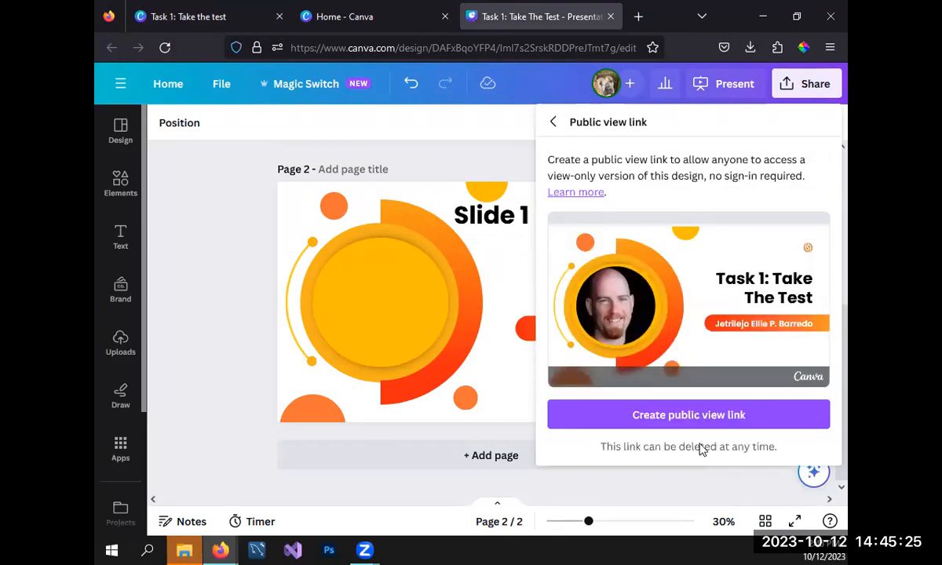
click(704, 423)
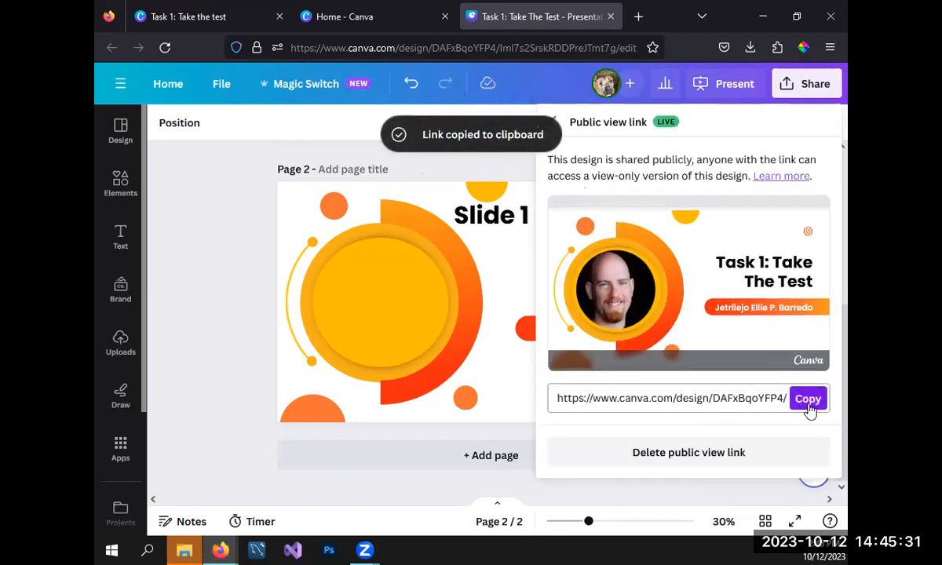
click(809, 406)
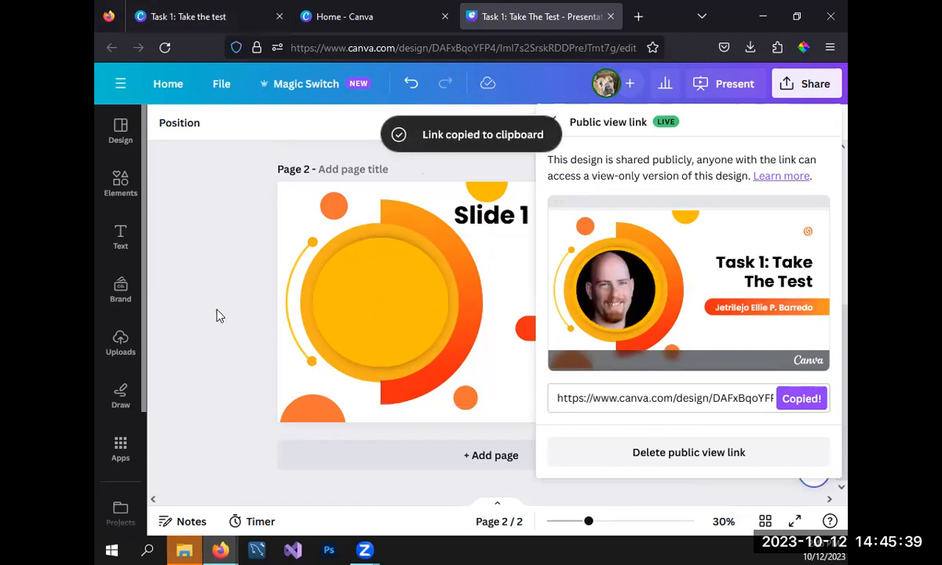
- Switch to the "Task 1: Take the test" assignment in Google Classroom and attach the copied Canva link to the submitted work
mouse_move(221, 550)
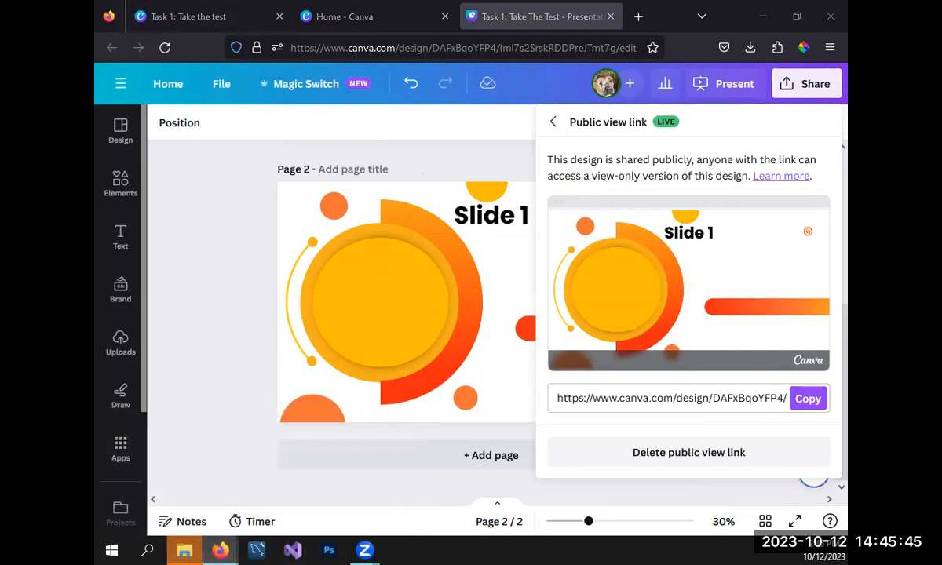
drag(179, 18, 547, 10)
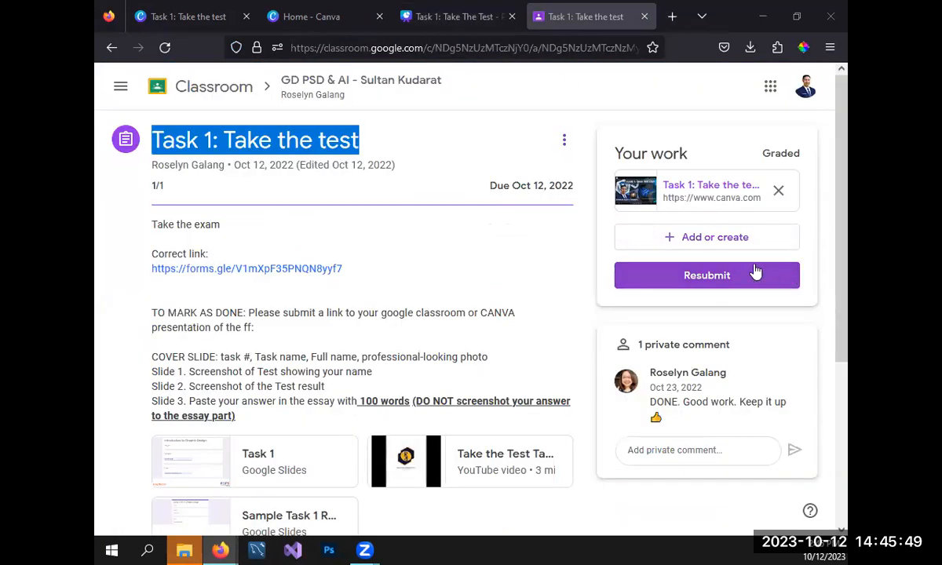
click(693, 245)
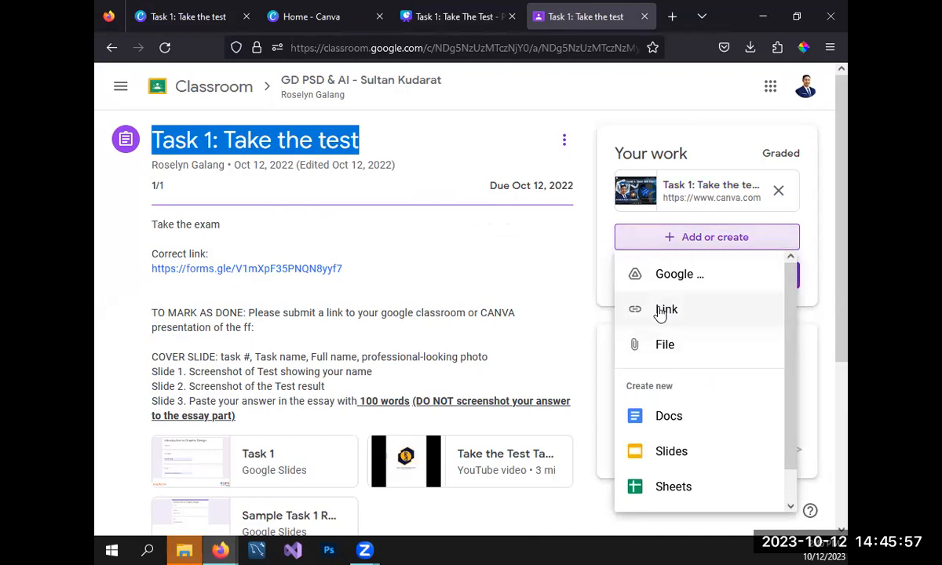
click(659, 311)
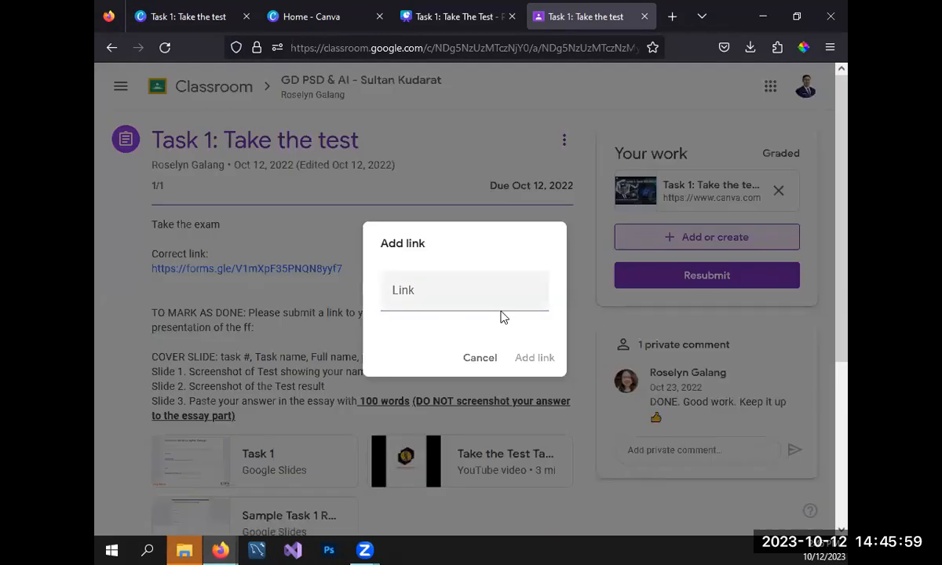
click(486, 305)
key(ctrl+v)
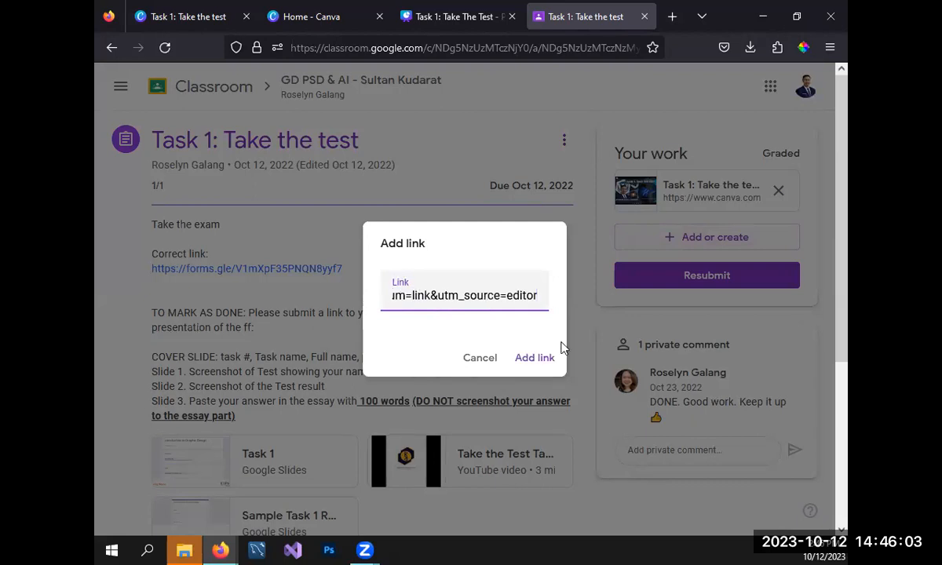
click(535, 360)
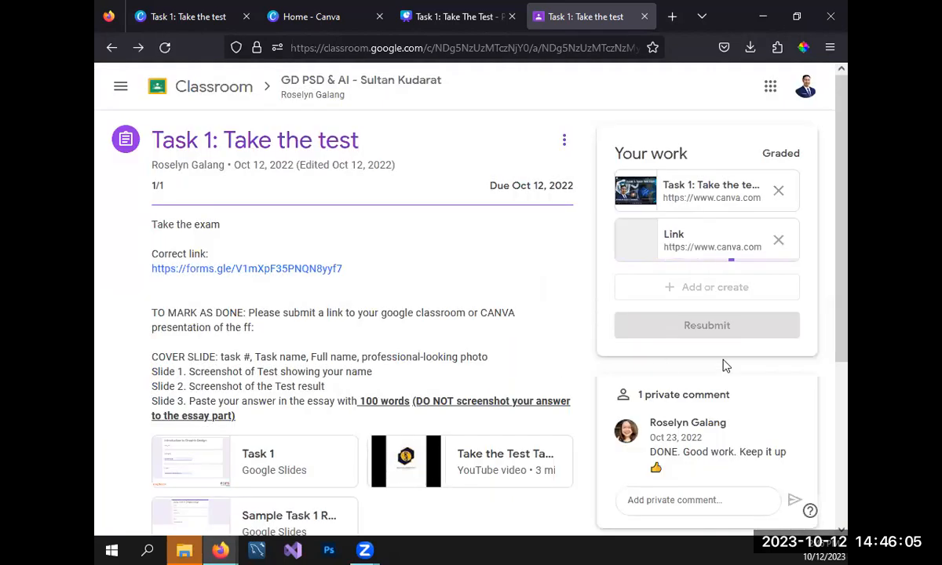